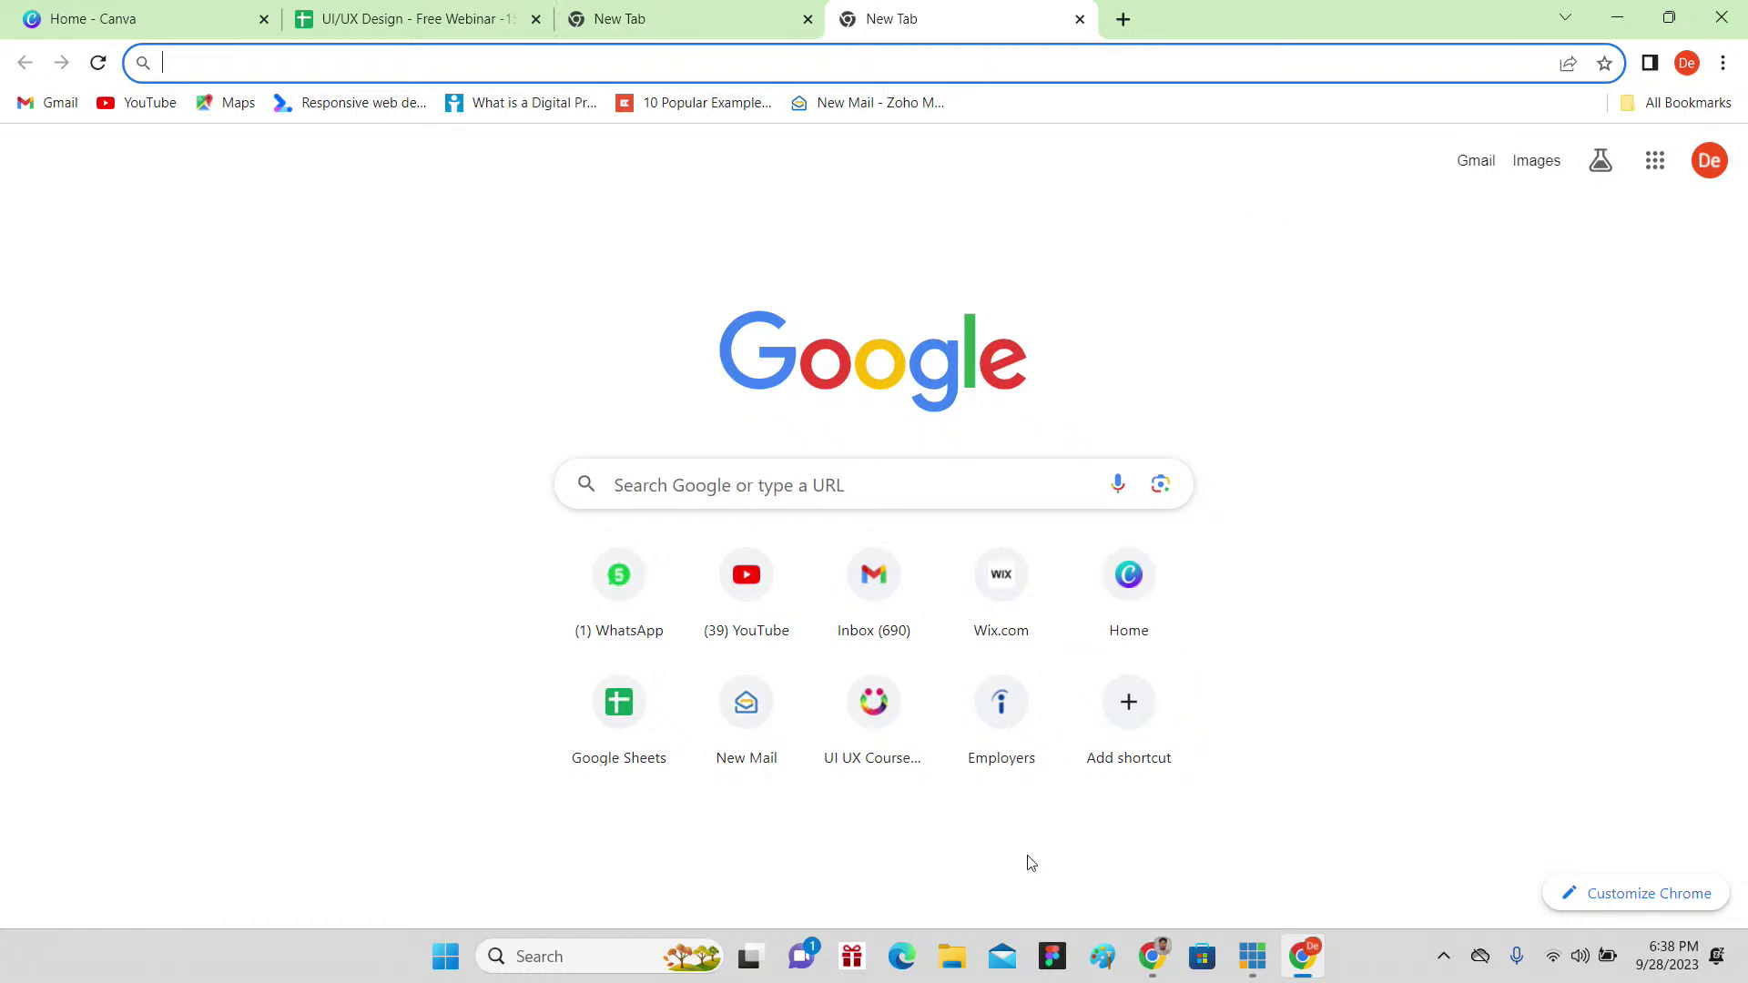
Step: Switch to File Explorer and look through the certificate images in the Boot CC folder, ending in its parent folder Bootcamp CC
{"action": "left_click", "coordinate": [953, 957]}
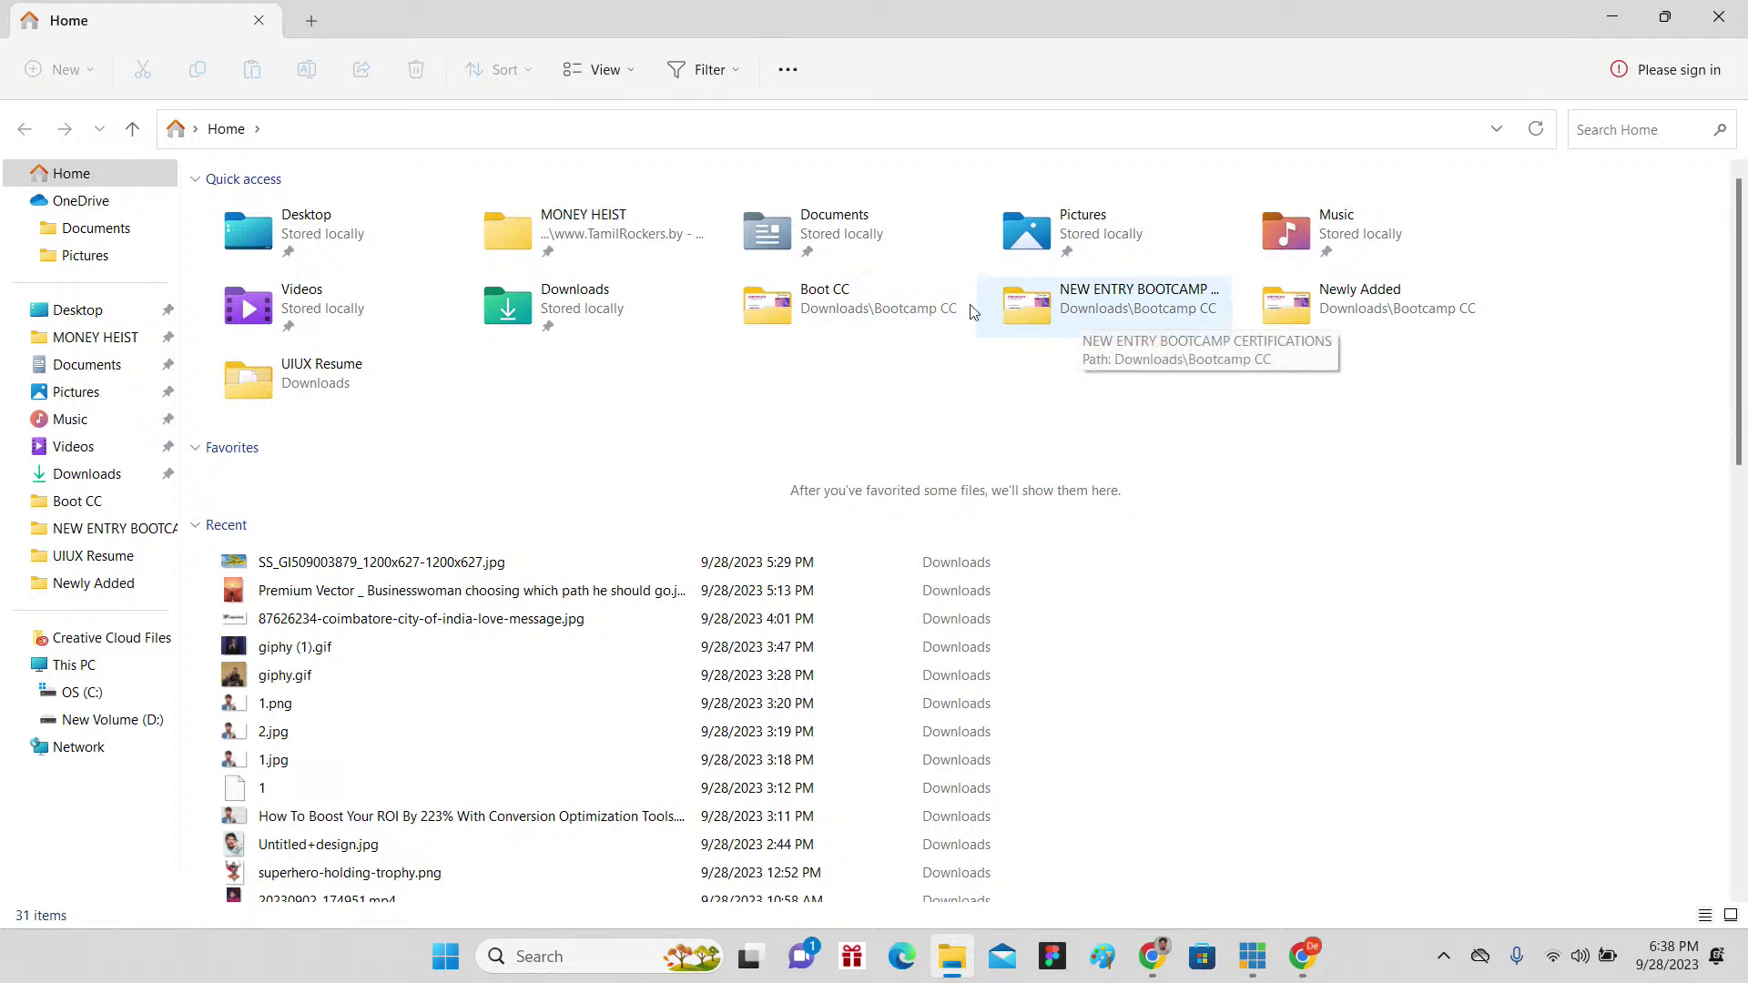
{"action": "double_click", "coordinate": [893, 304]}
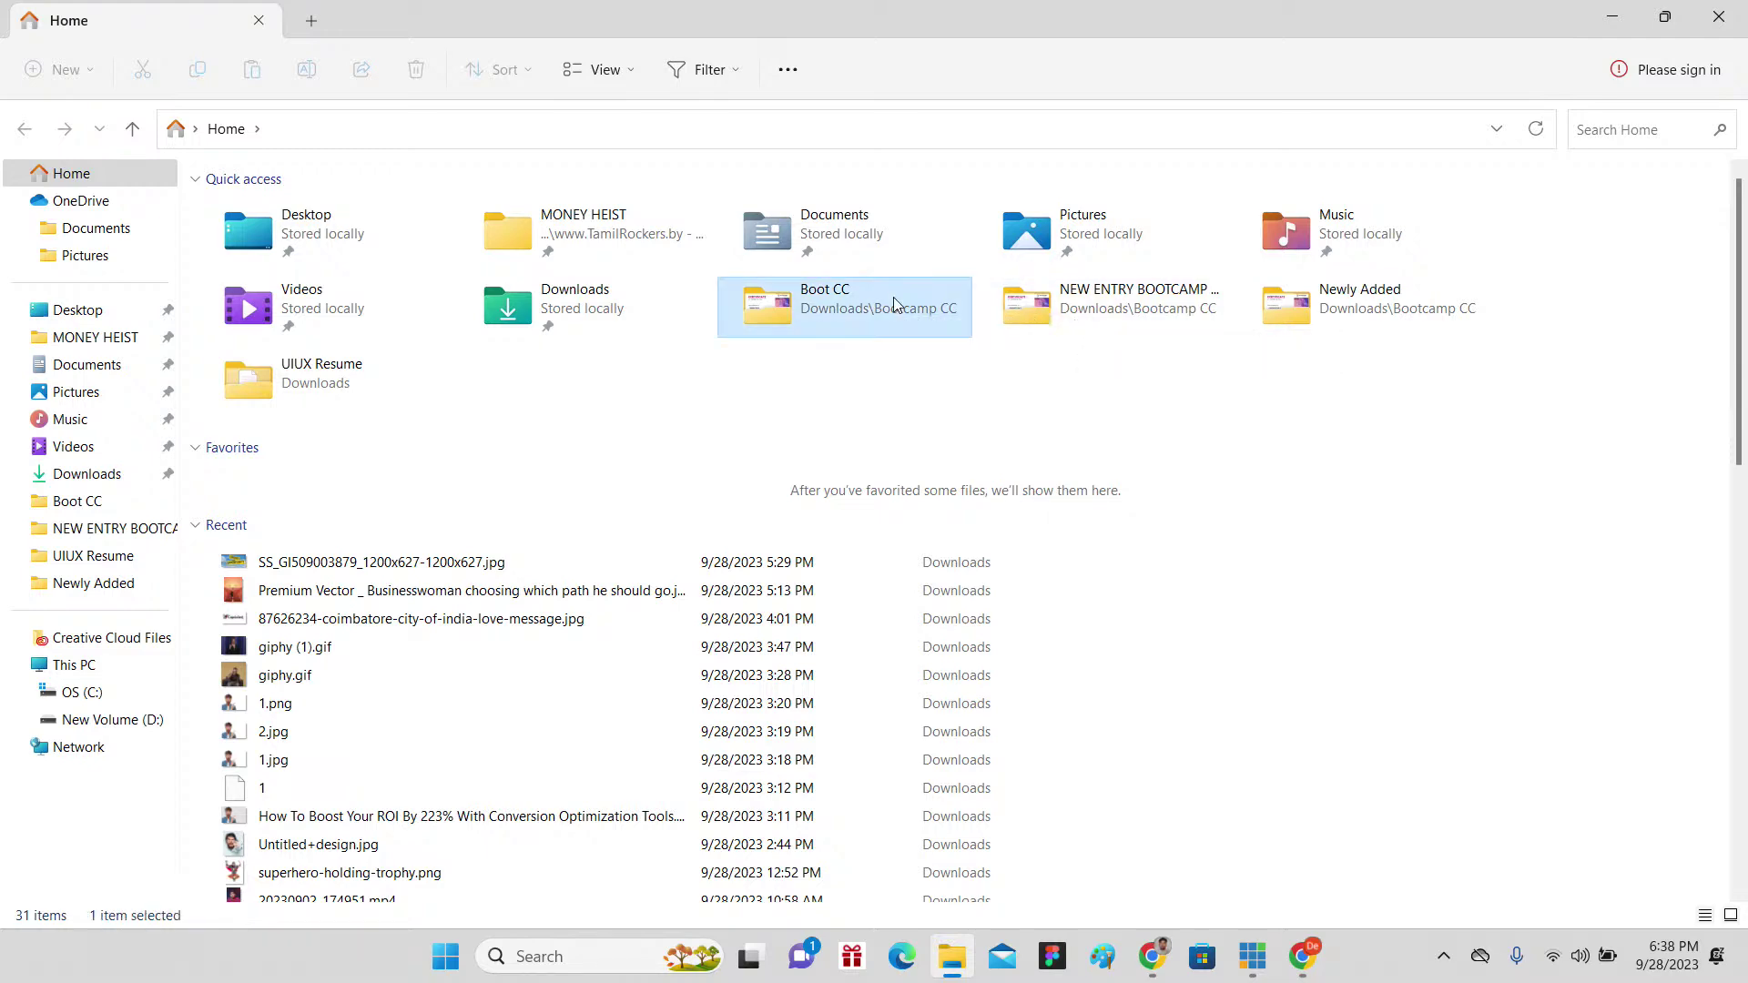
{"action": "scroll", "coordinate": [386, 261], "scroll_direction": "down", "scroll_amount": 3}
{"action": "scroll", "coordinate": [382, 262], "scroll_direction": "up", "scroll_amount": 3}
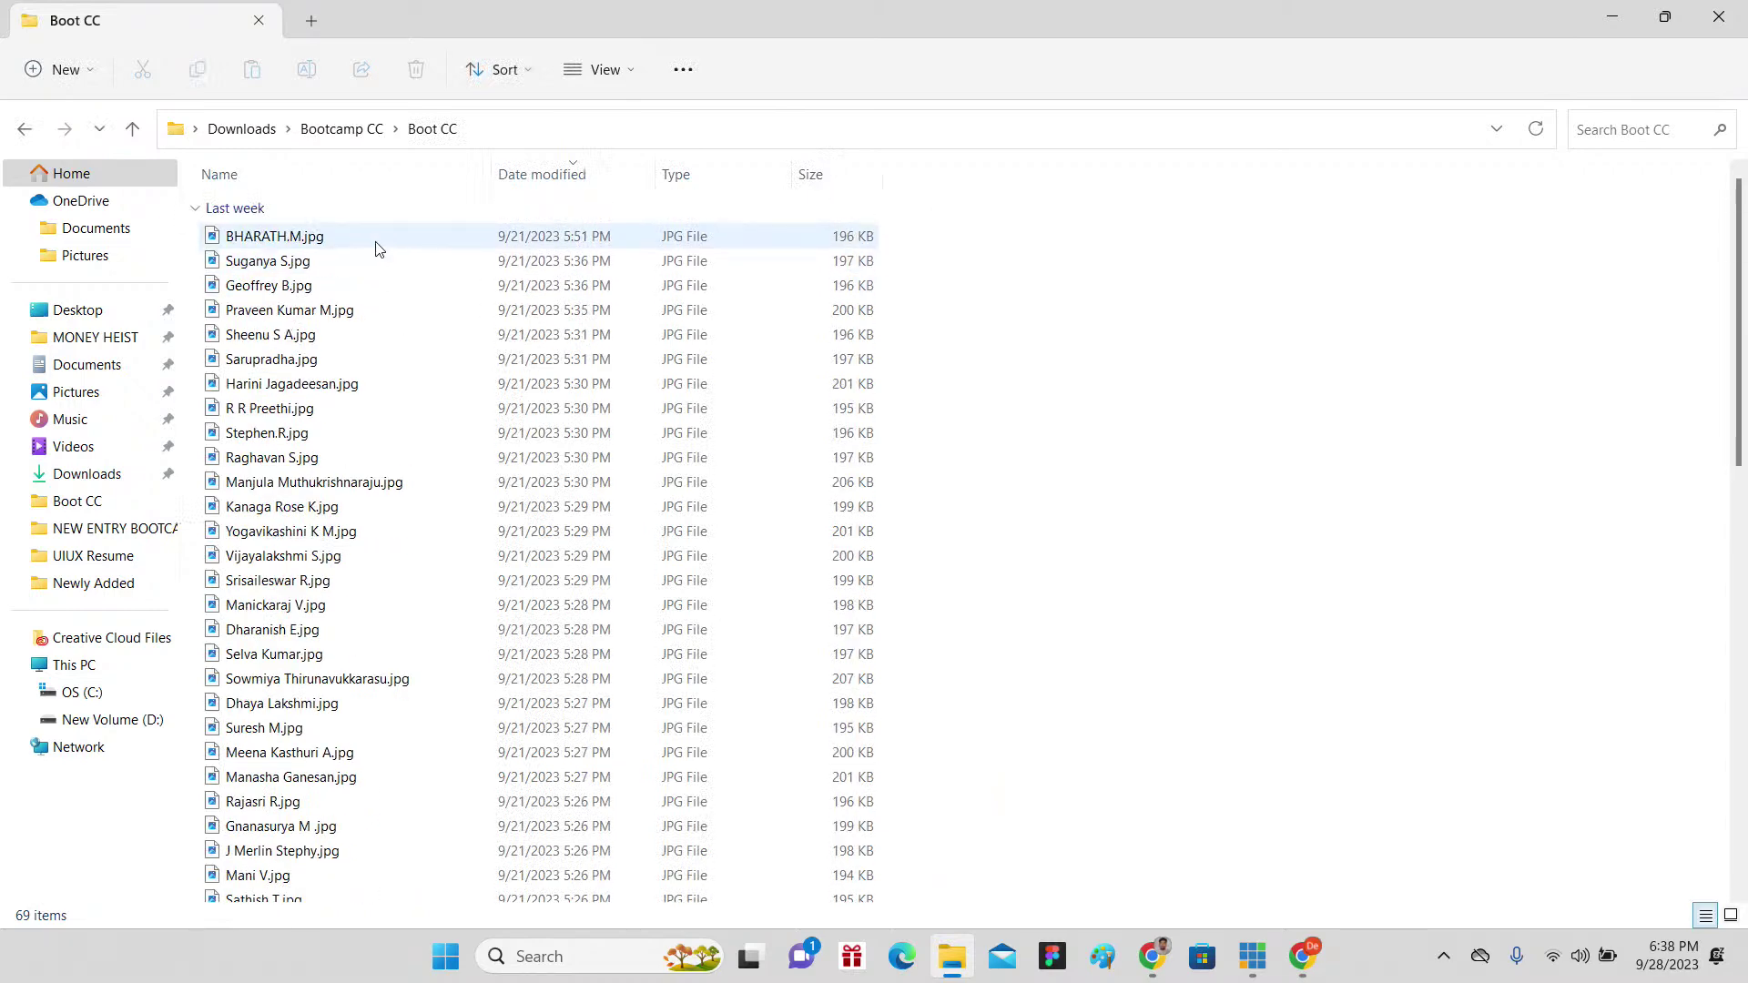
{"action": "left_click", "coordinate": [133, 128]}
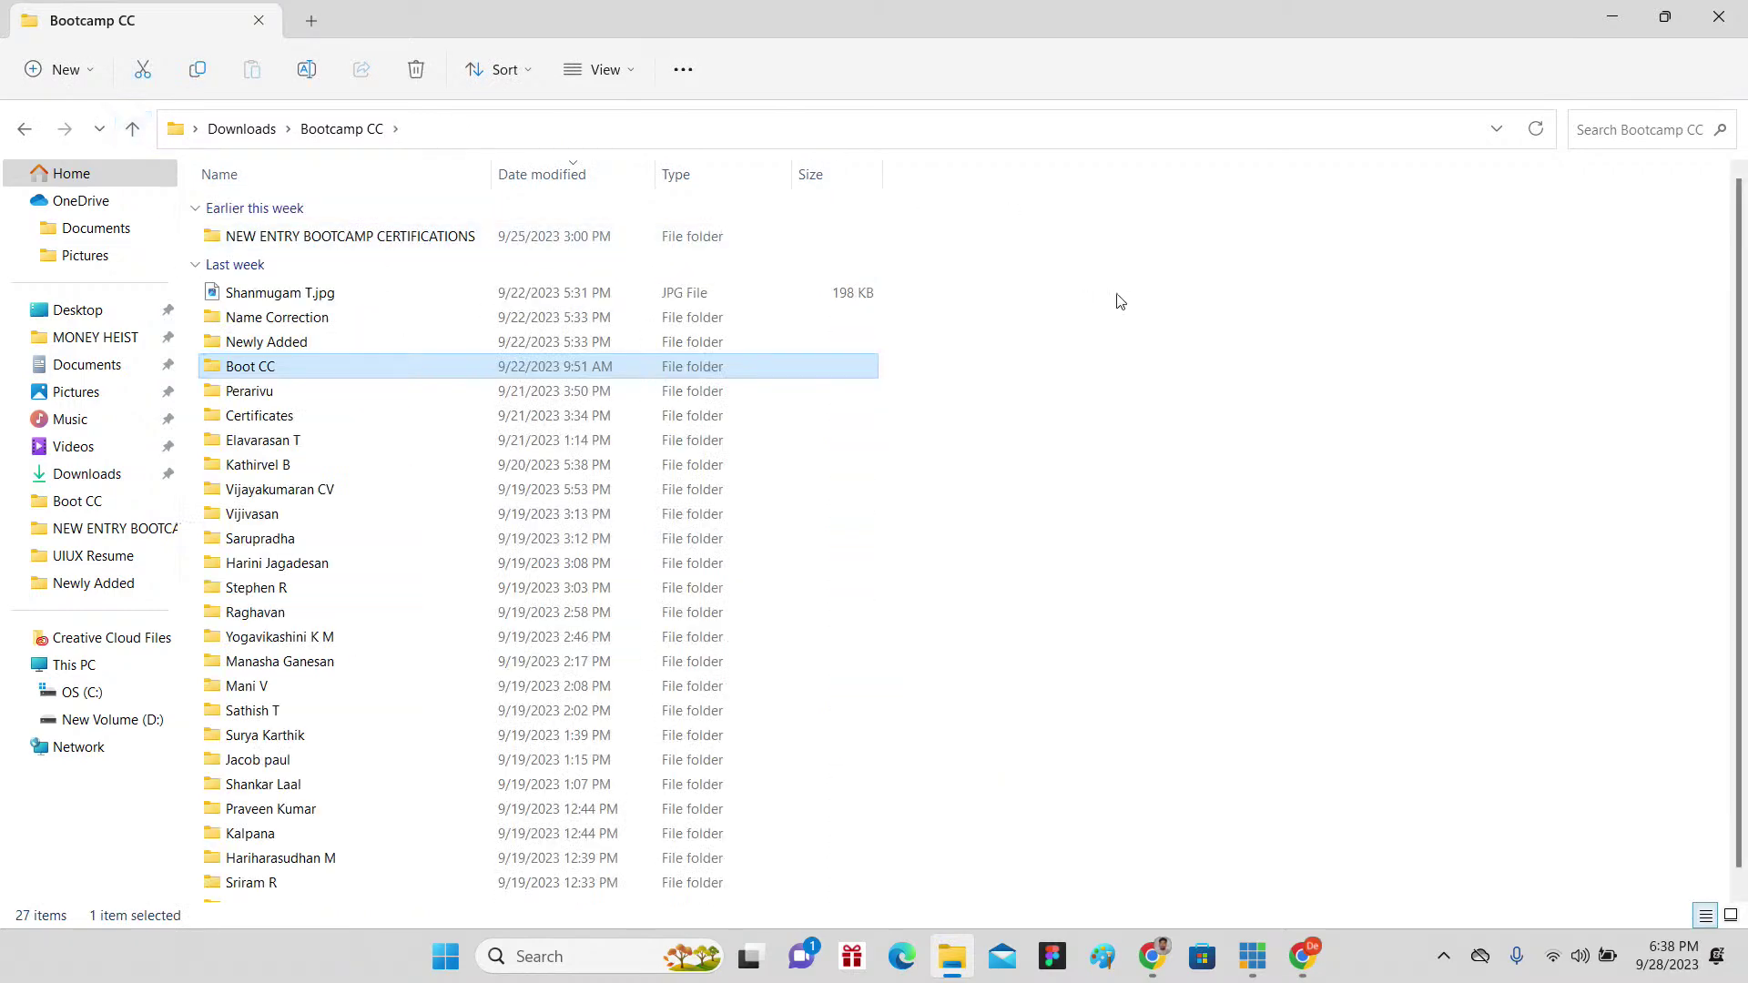
Step: Review the full list of certificate images in Boot CC again and look over the participant folders in Bootcamp CC
{"action": "mouse_move", "coordinate": [316, 344]}
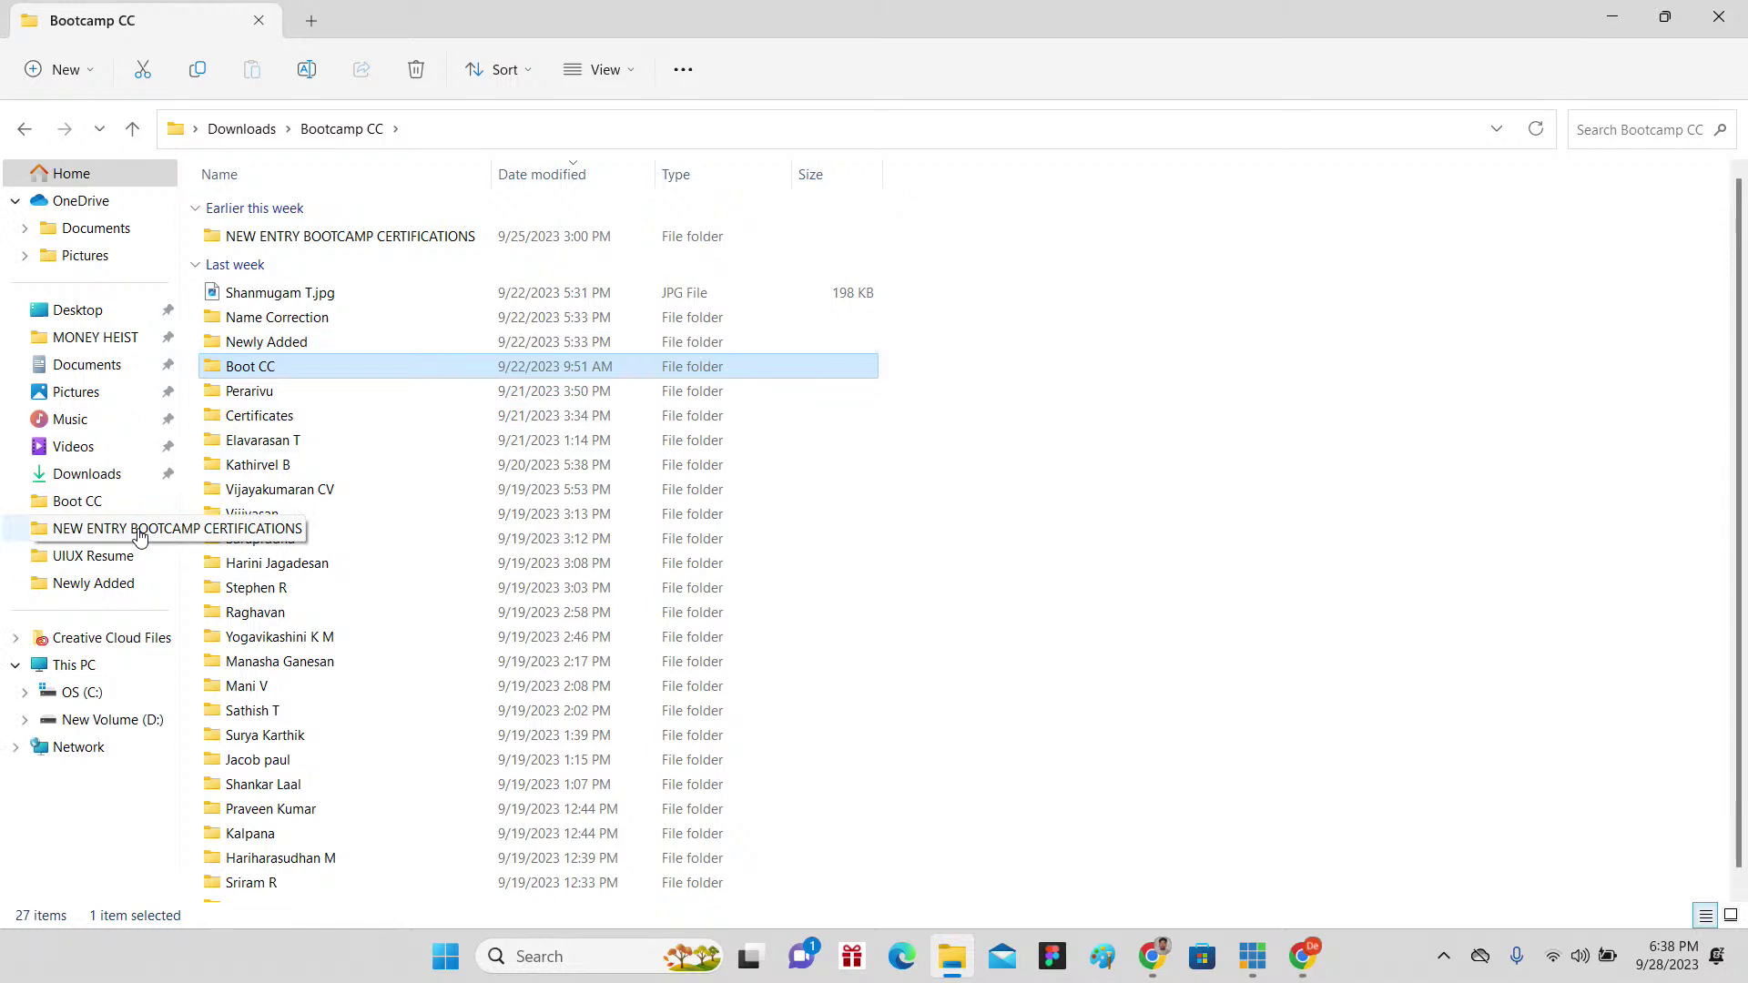
{"action": "left_click", "coordinate": [116, 505]}
{"action": "scroll", "coordinate": [428, 343], "scroll_direction": "down", "scroll_amount": 9}
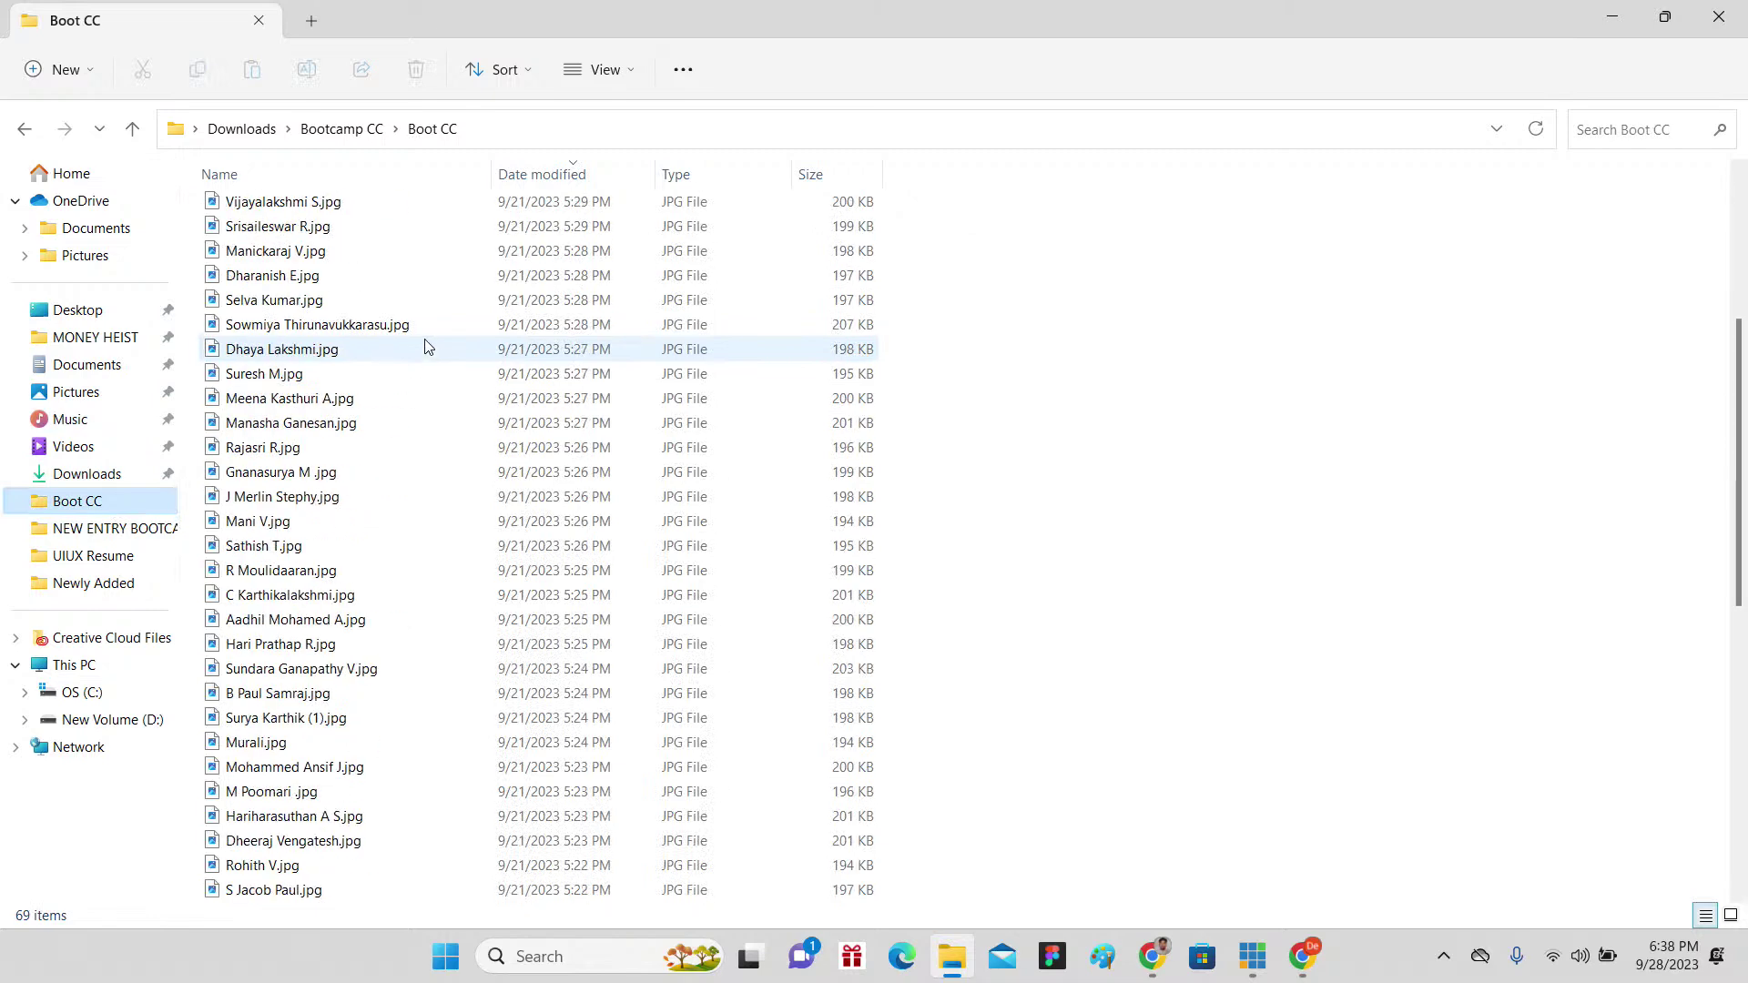
{"action": "scroll", "coordinate": [428, 343], "scroll_direction": "up", "scroll_amount": 8}
{"action": "left_click", "coordinate": [342, 129]}
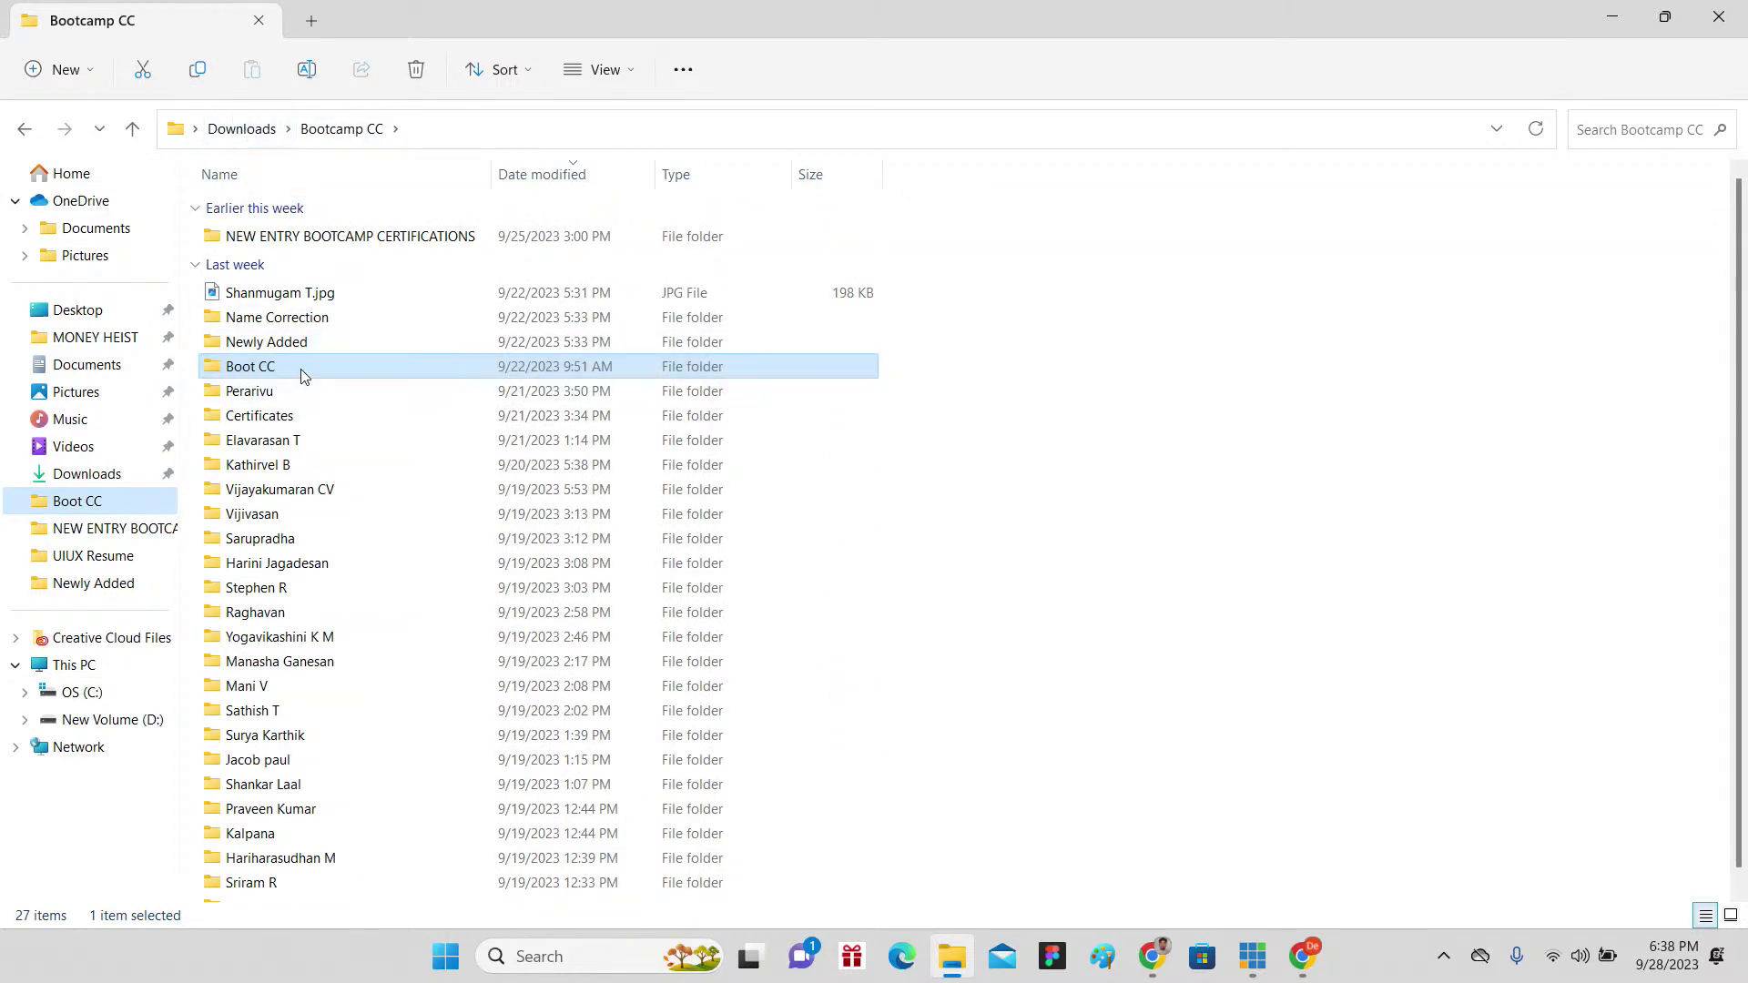
{"action": "scroll", "coordinate": [314, 455], "scroll_direction": "down", "scroll_amount": 1}
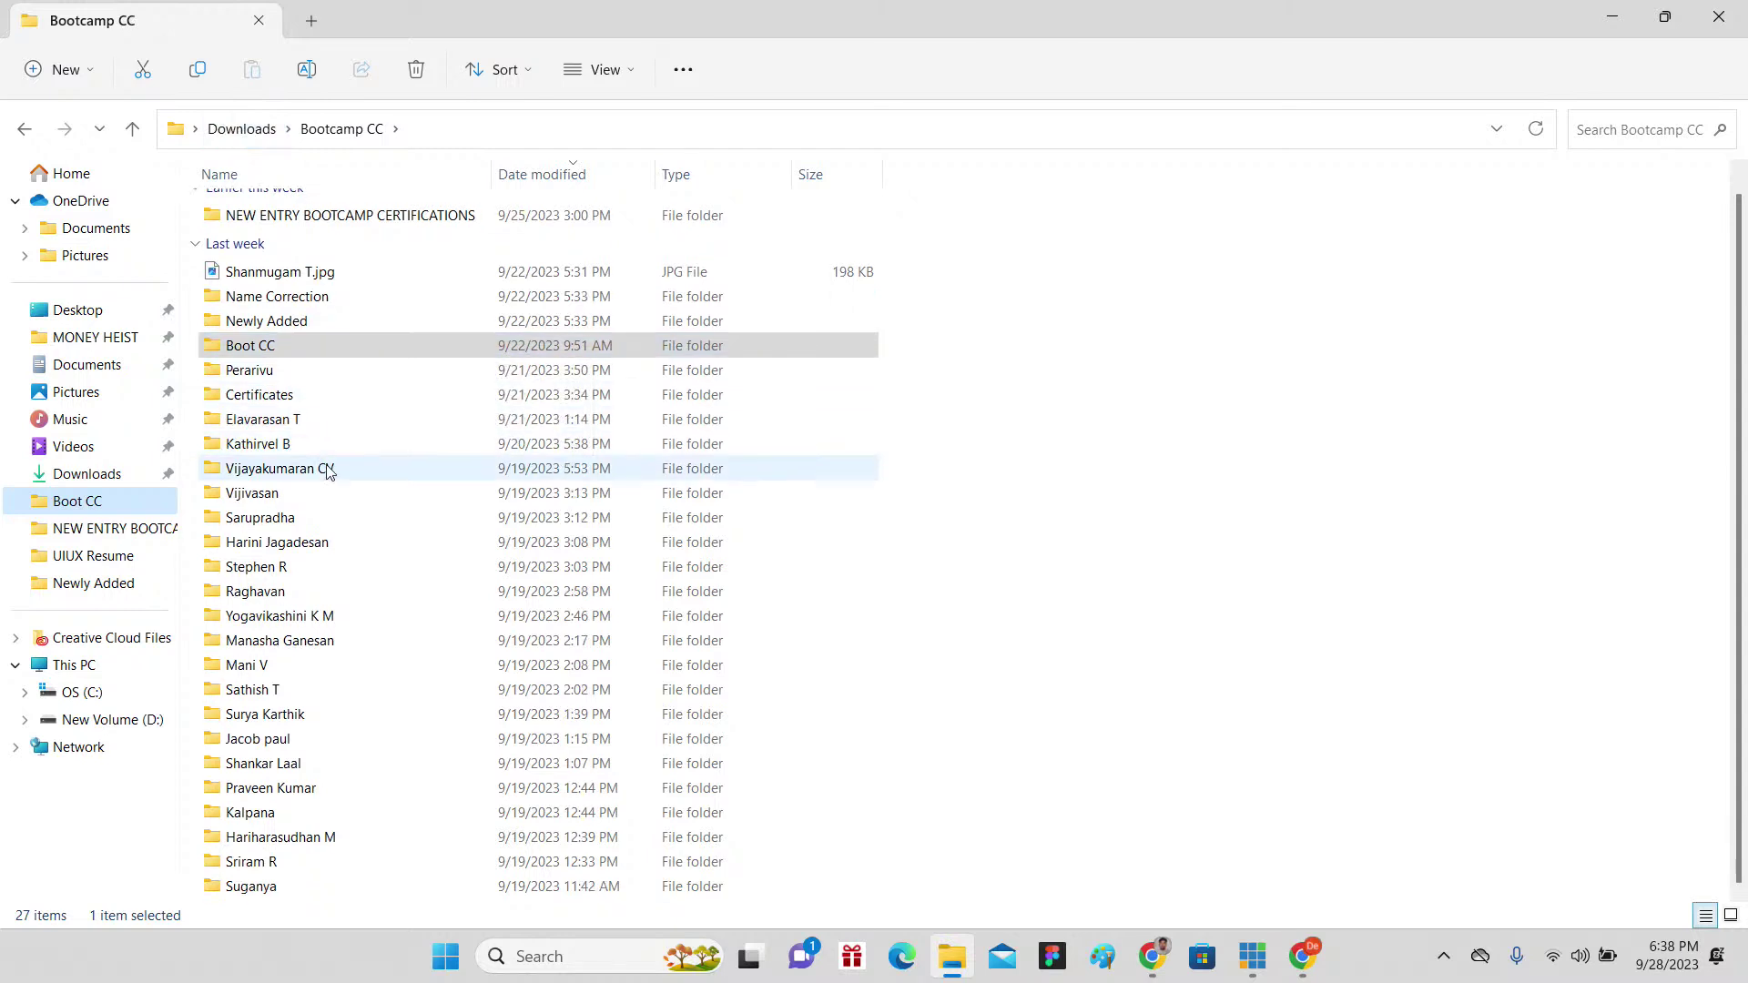
{"action": "scroll", "coordinate": [328, 642], "scroll_direction": "up", "scroll_amount": 1}
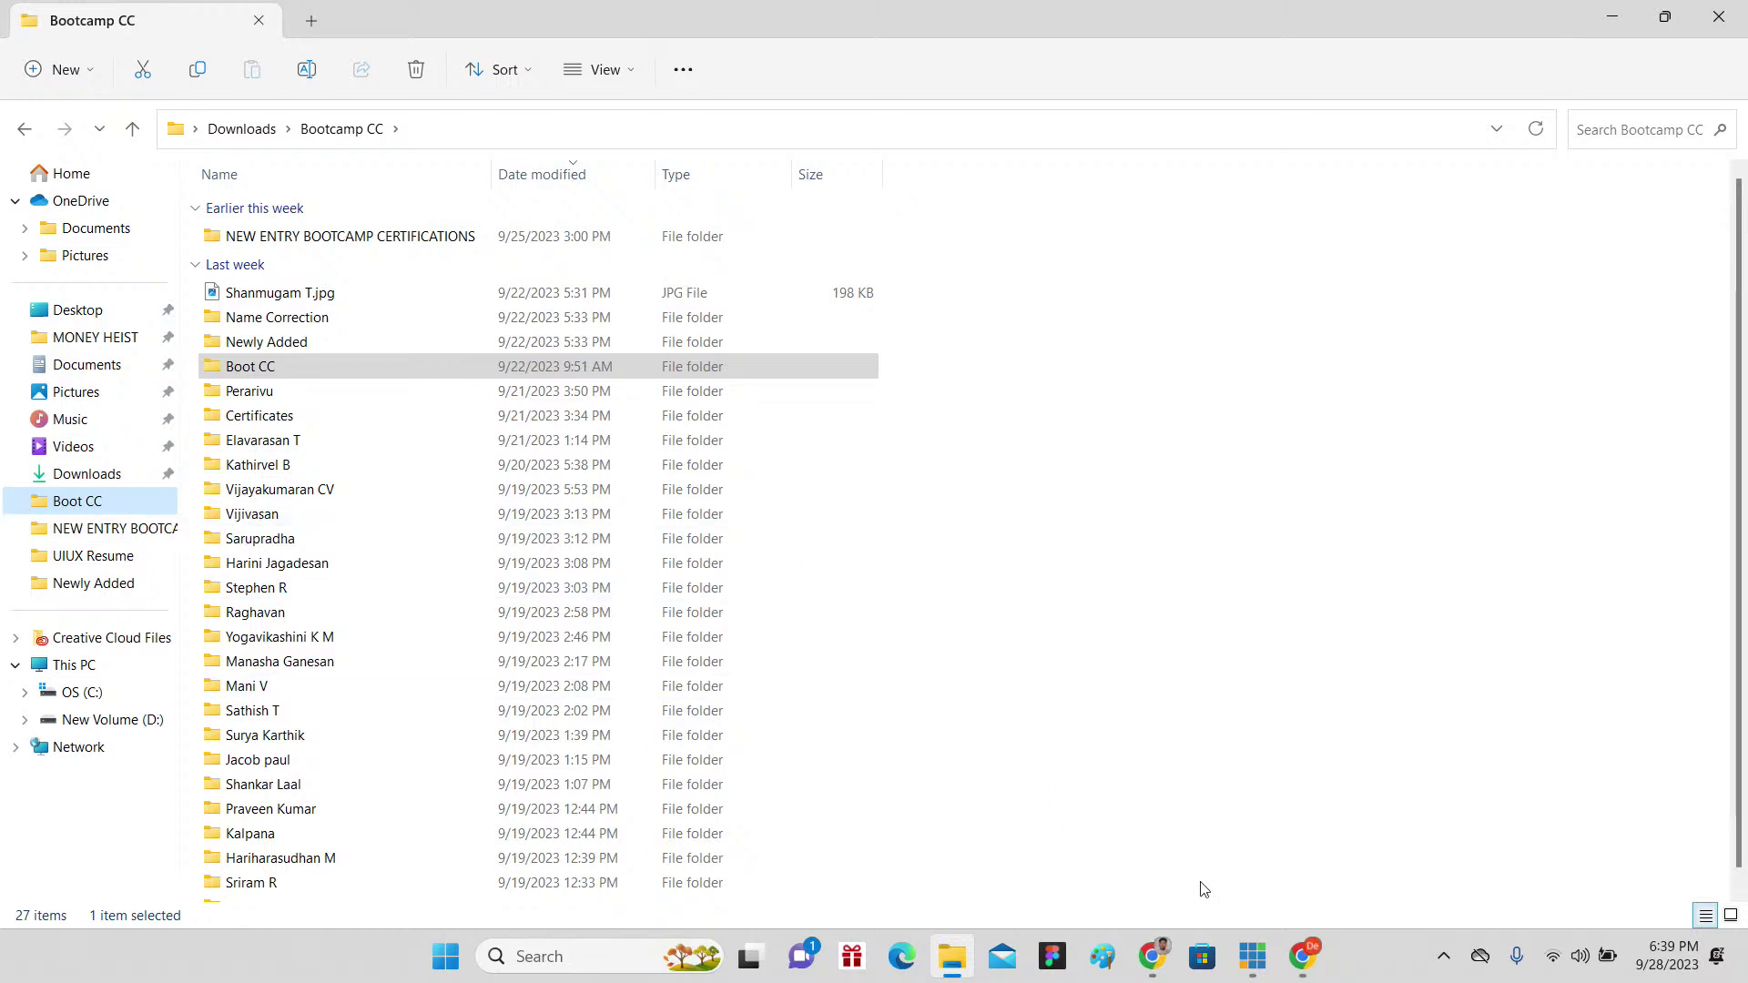
Step: Open the HR account's Zoho Mail inbox in Chrome and dismiss the calendar widget promotion
{"action": "left_click", "coordinate": [1152, 957]}
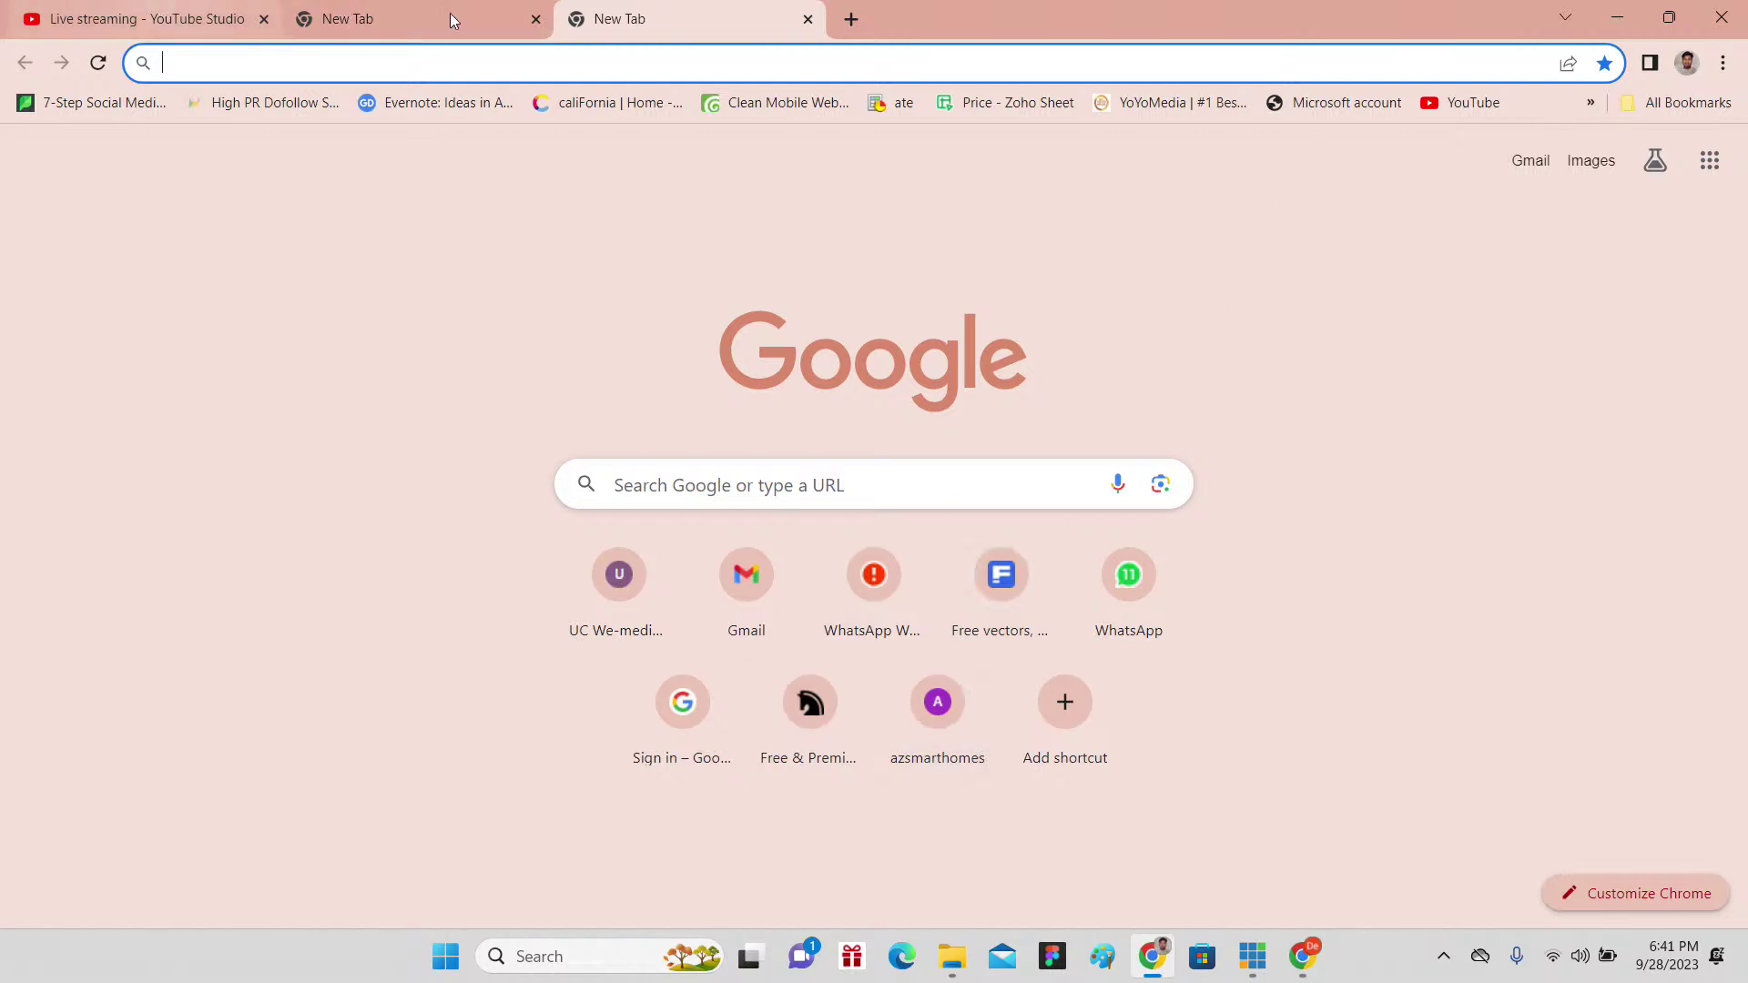
{"action": "left_click", "coordinate": [1302, 956]}
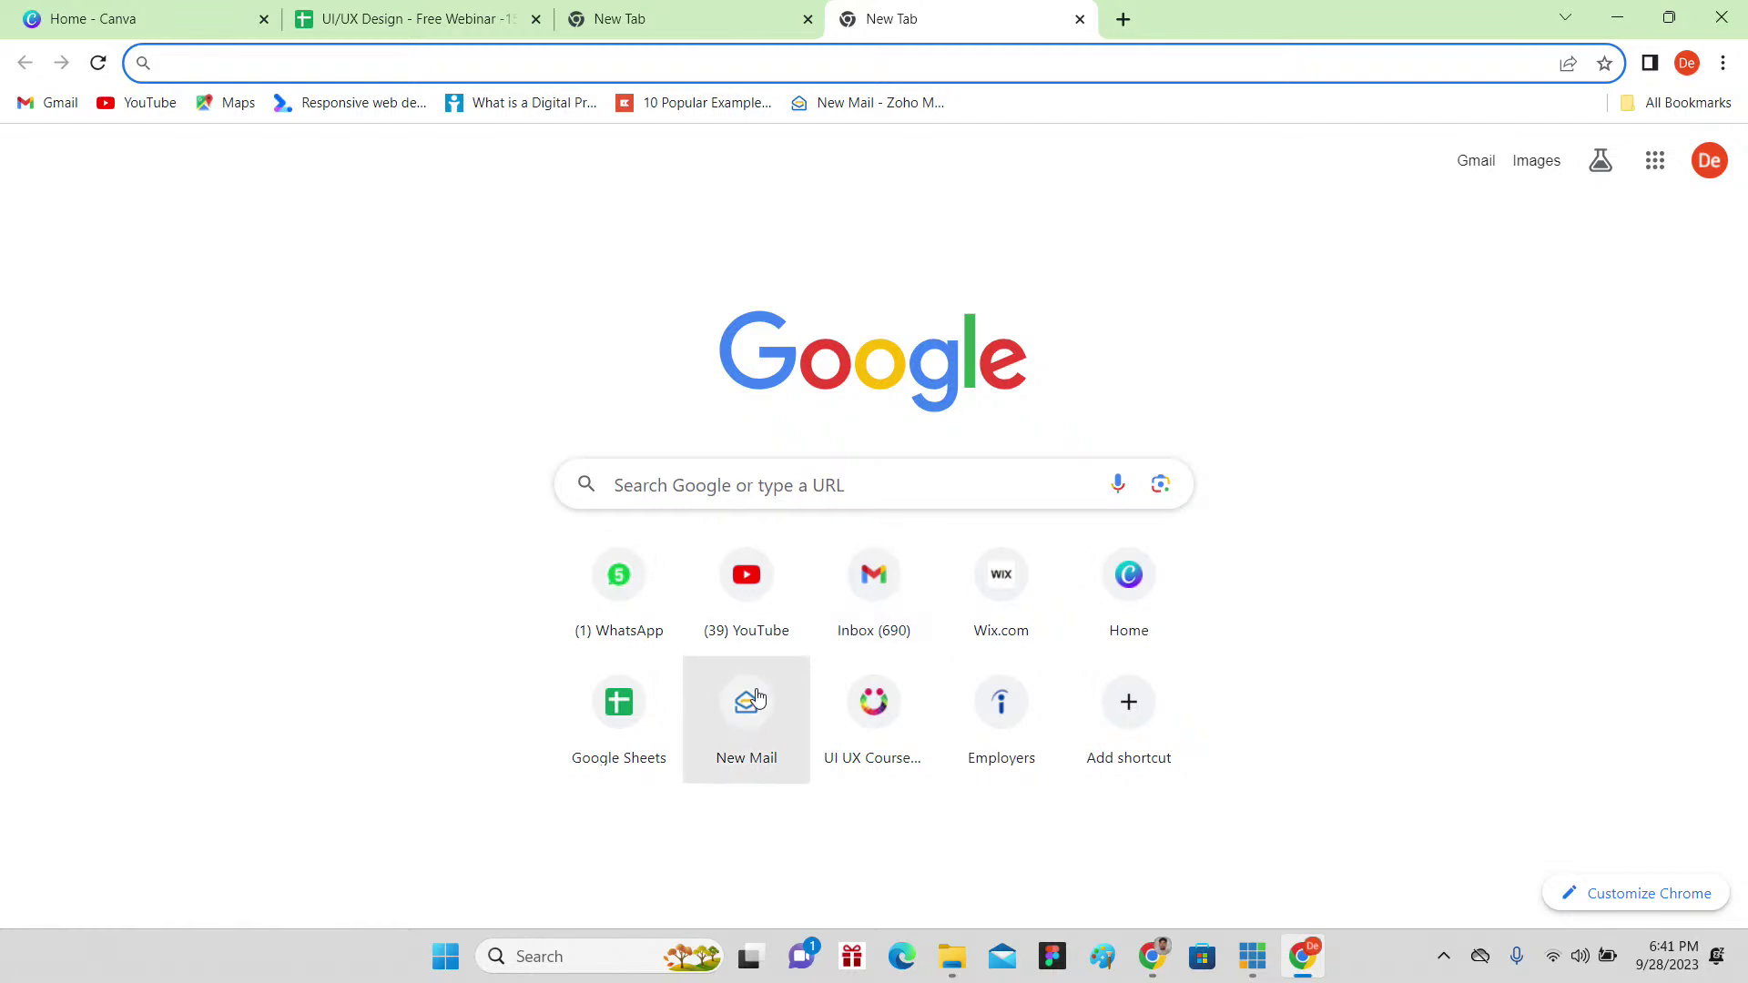
{"action": "left_click", "coordinate": [752, 732]}
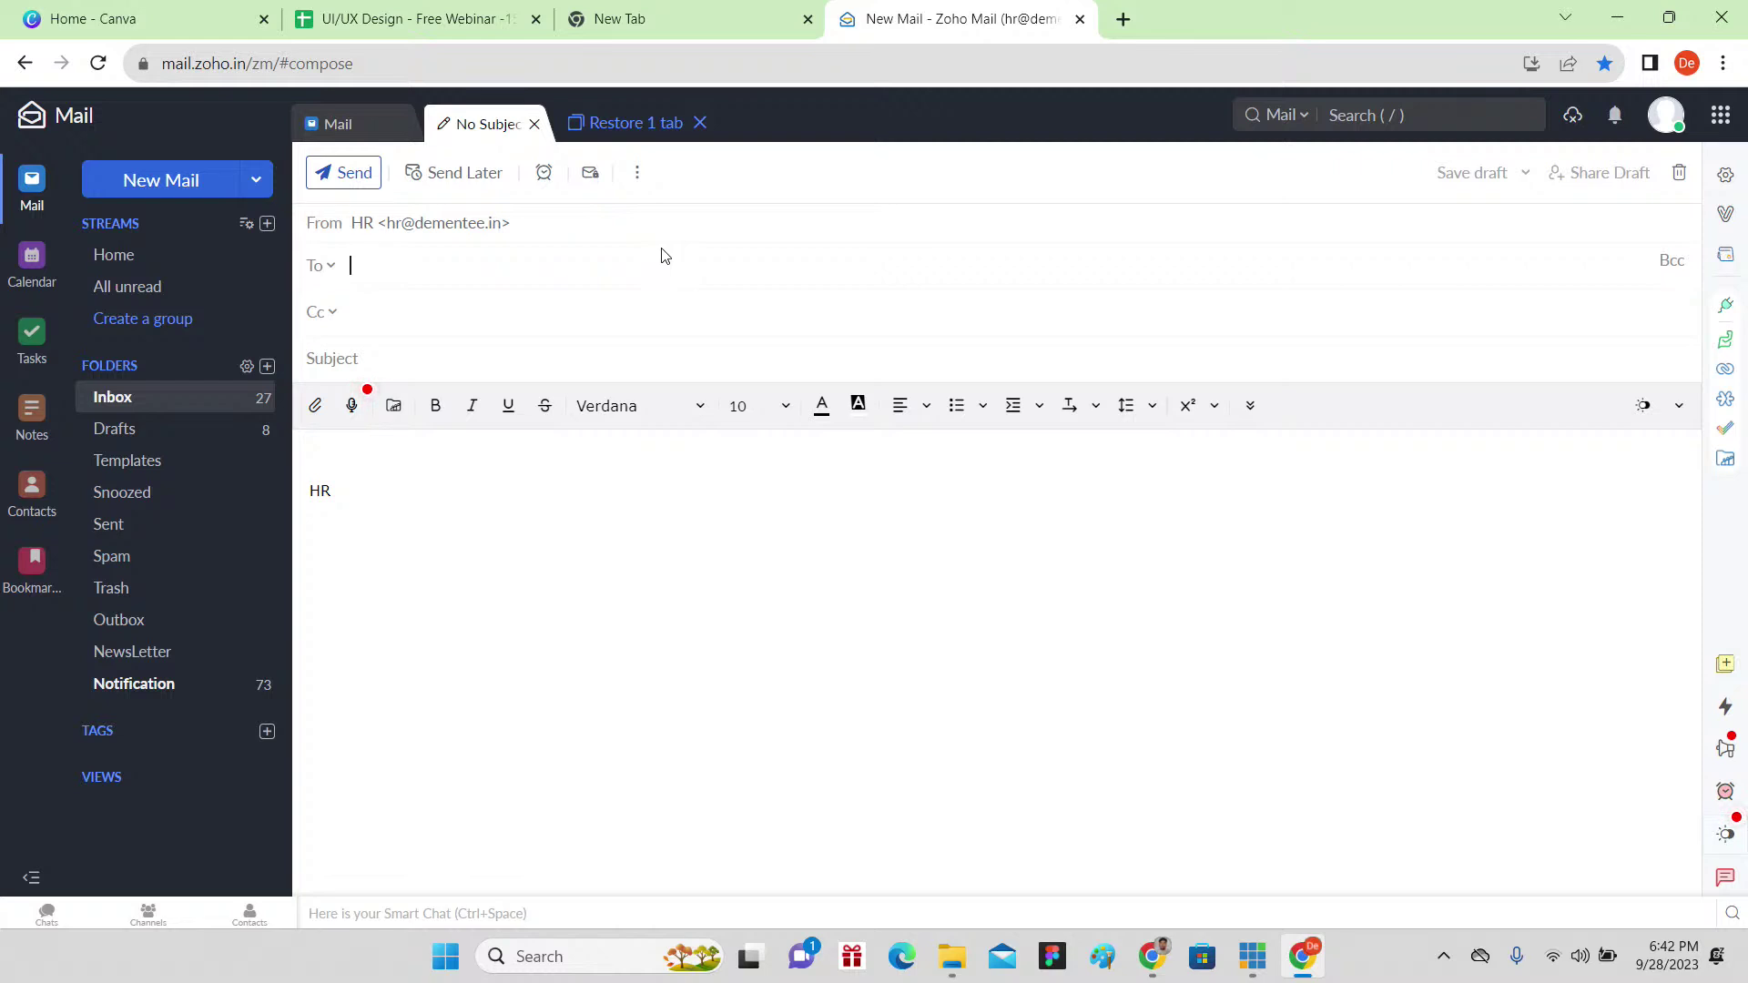
{"action": "left_click", "coordinate": [181, 400]}
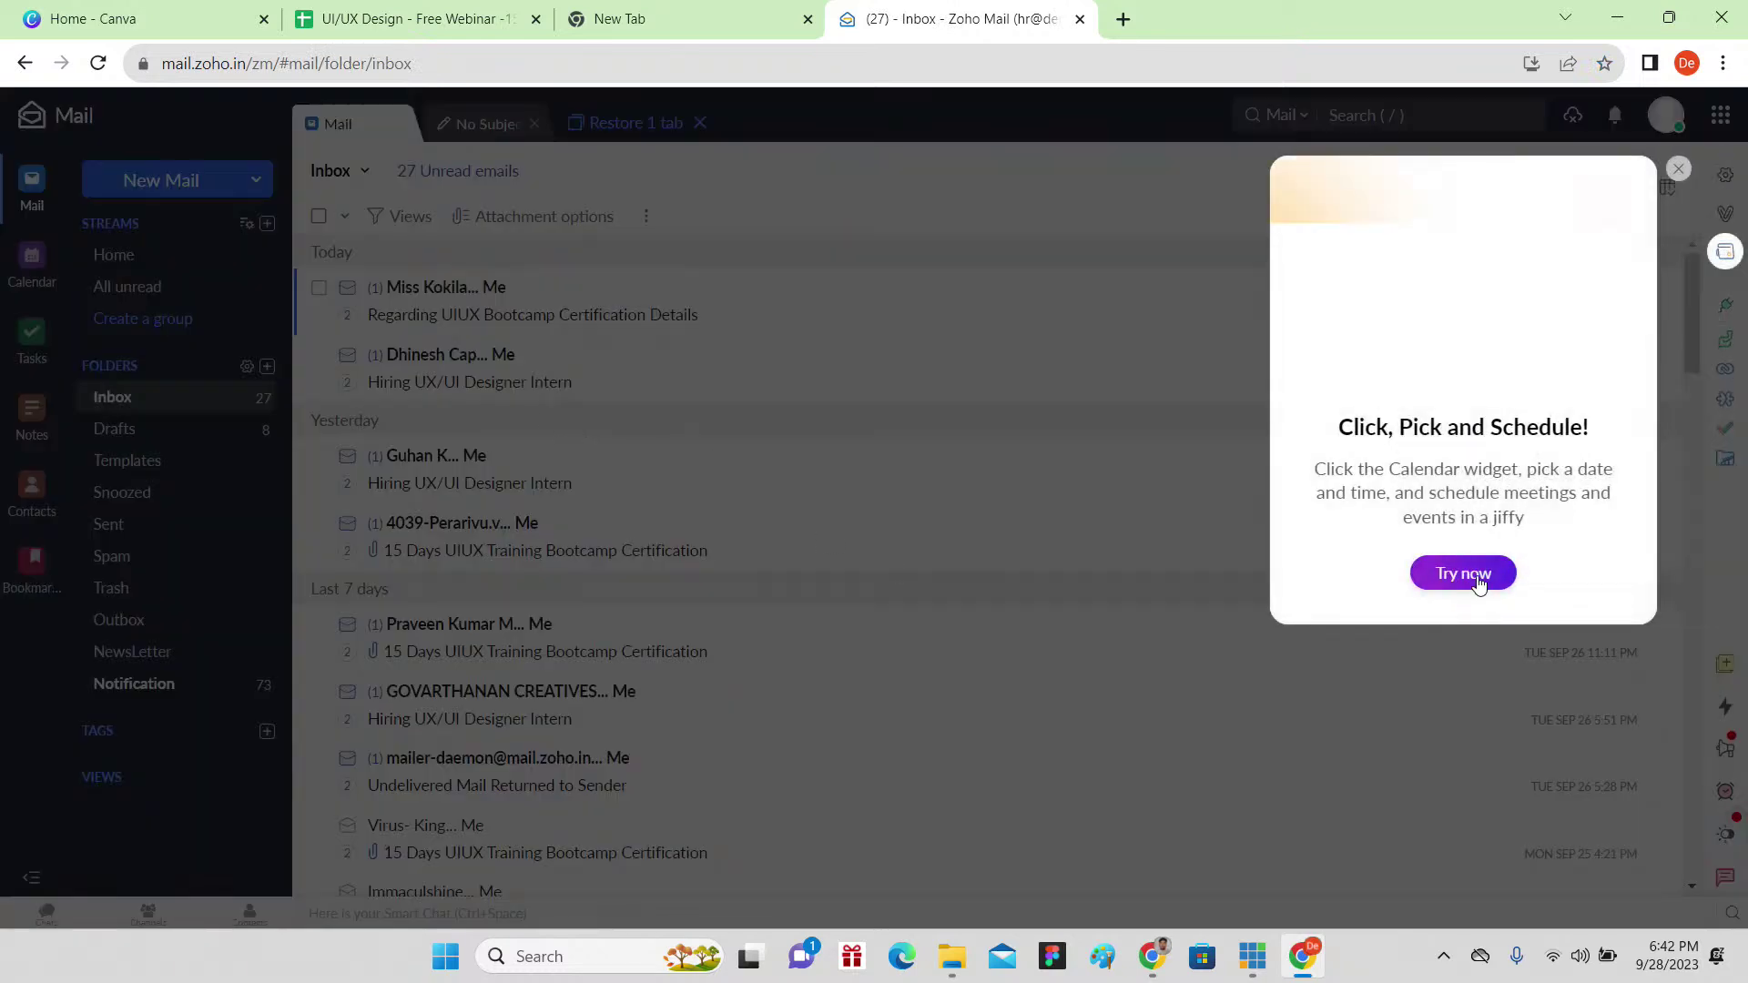
{"action": "left_click", "coordinate": [1475, 574]}
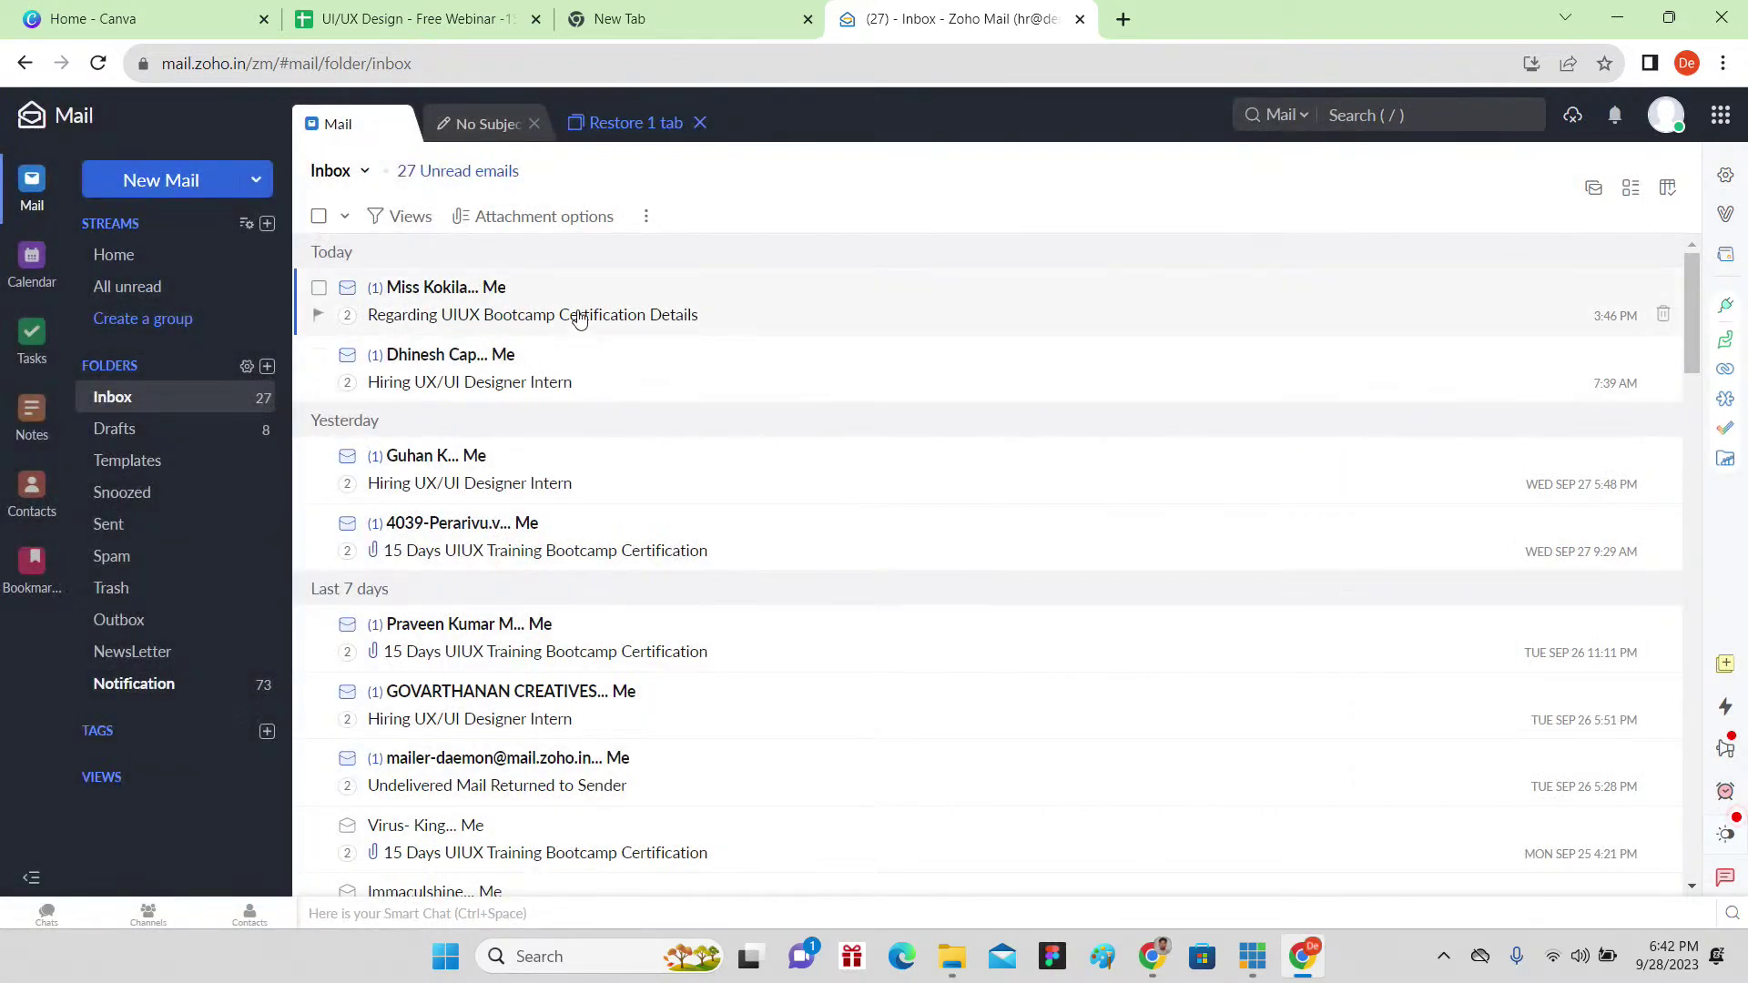
Step: Open the September 25, 3:40 PM "15 Days UIUX Training Bootcamp Certification" conversation and read the sent message with the certificate attachment
{"action": "scroll", "coordinate": [558, 429], "scroll_direction": "down", "scroll_amount": 3}
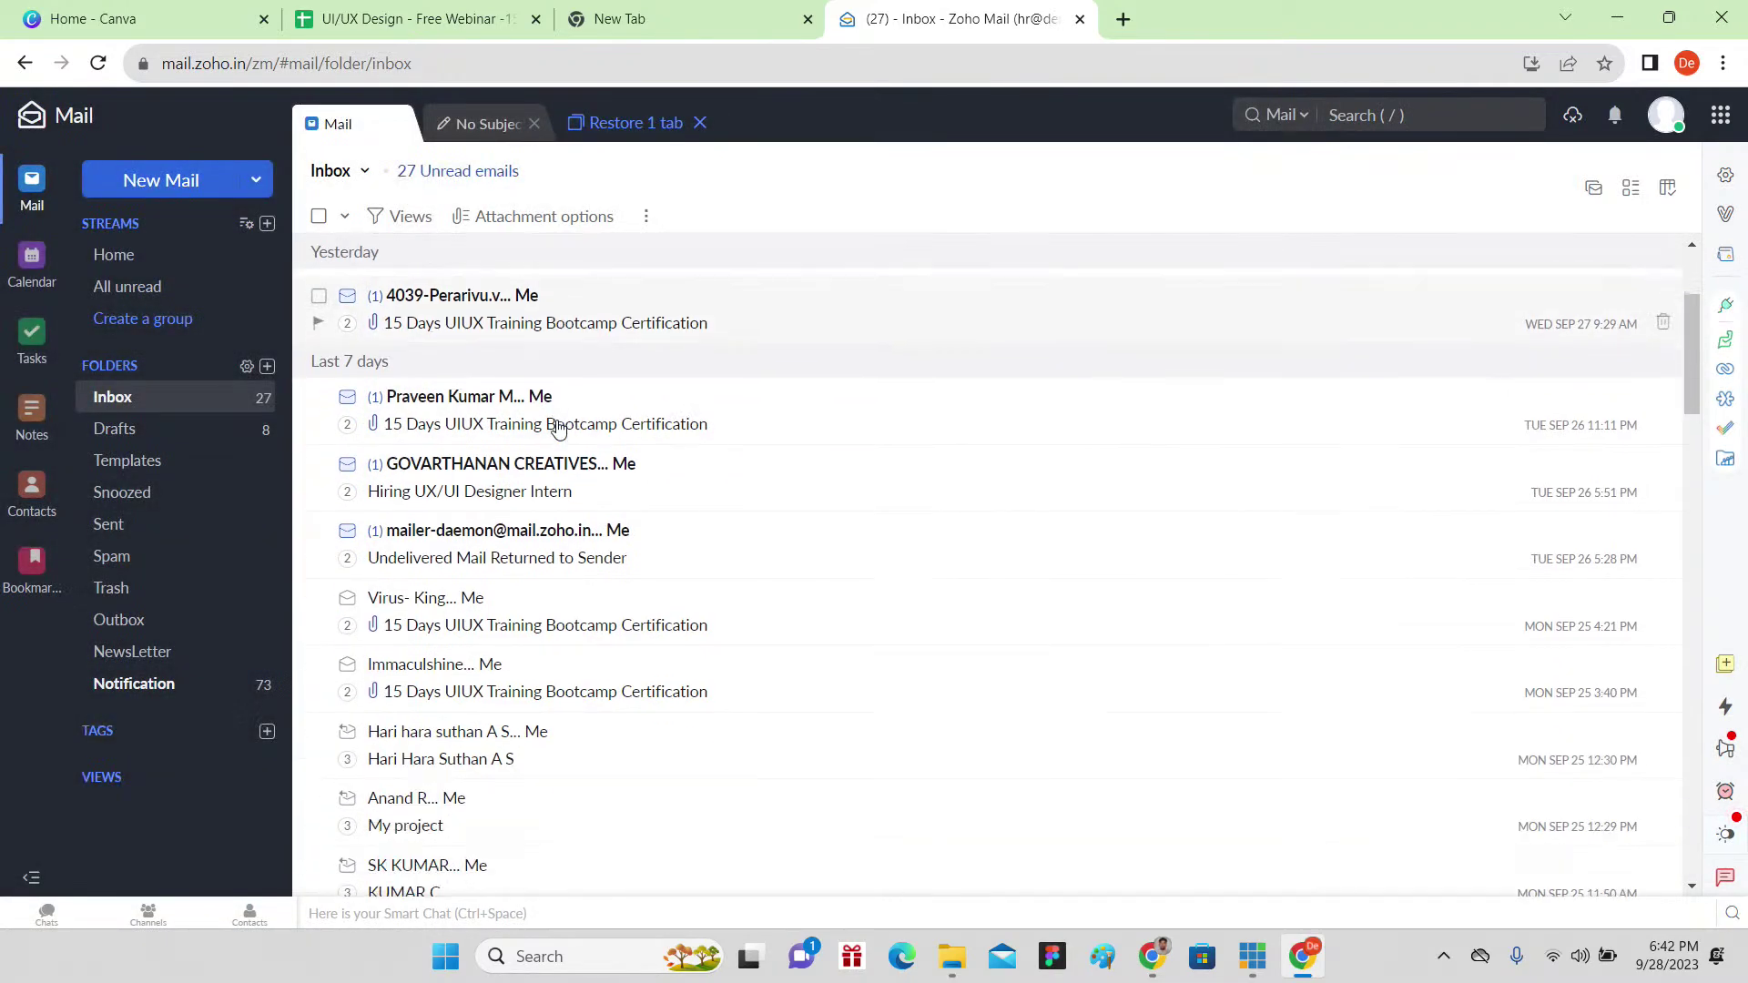
{"action": "scroll", "coordinate": [558, 429], "scroll_direction": "down", "scroll_amount": 5}
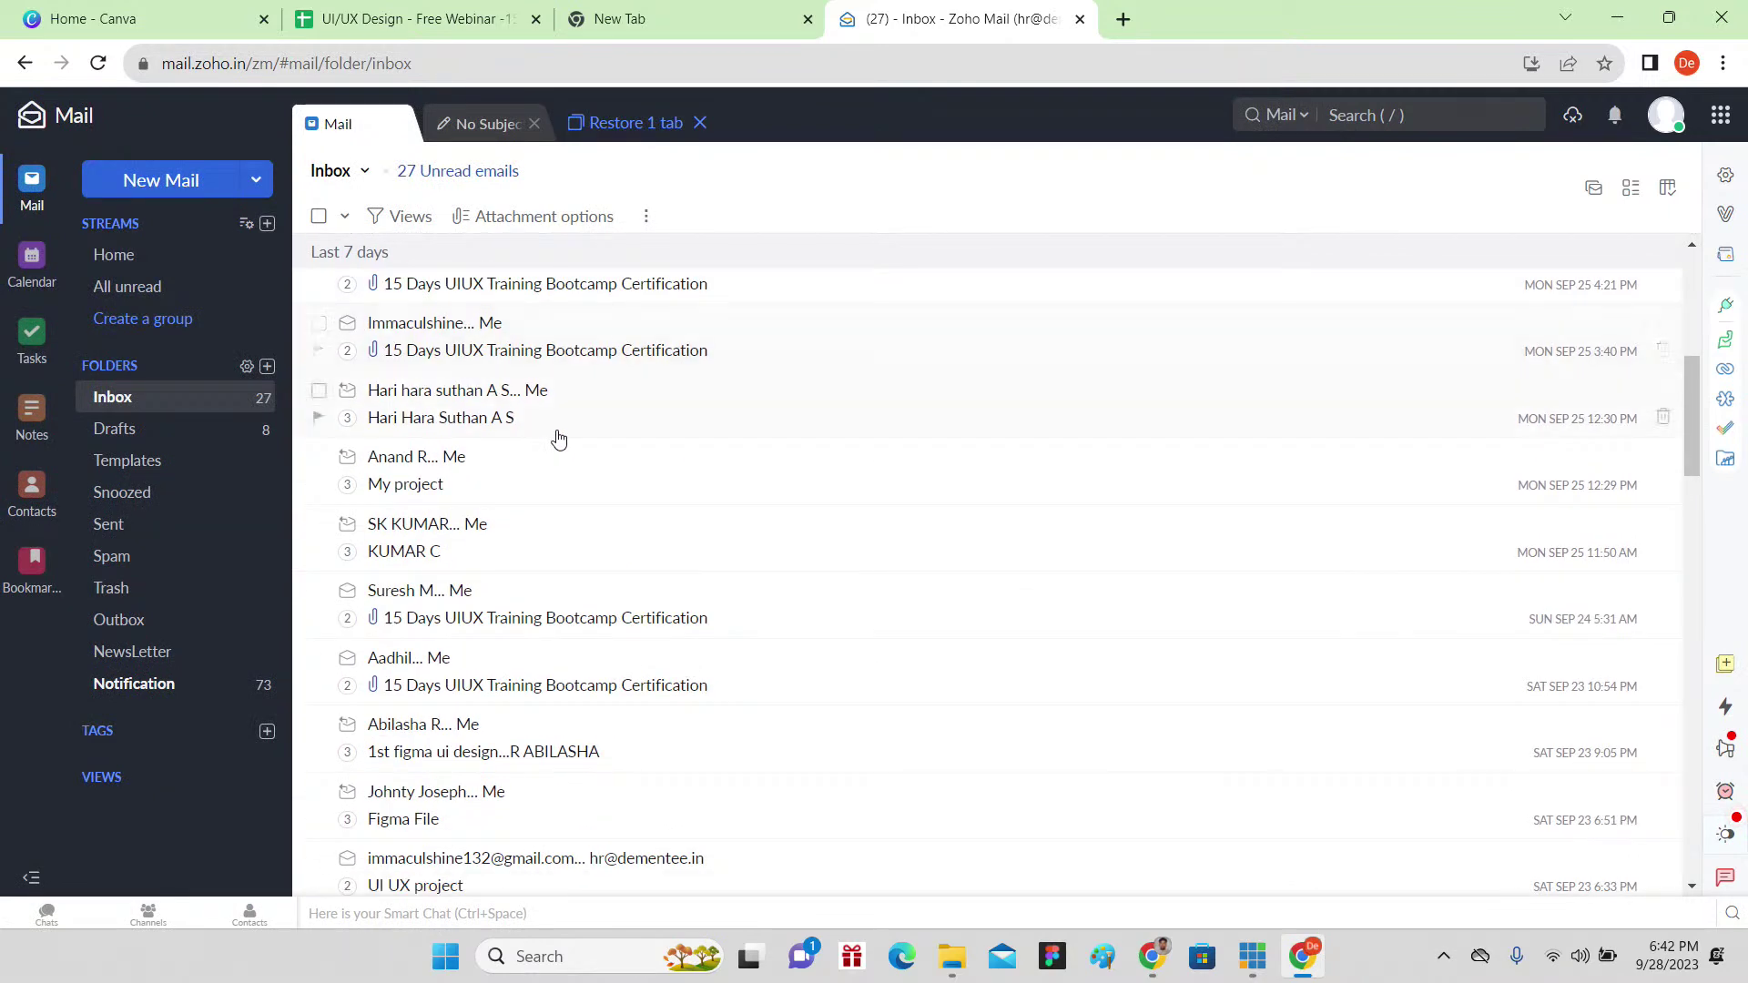
{"action": "left_click", "coordinate": [546, 348]}
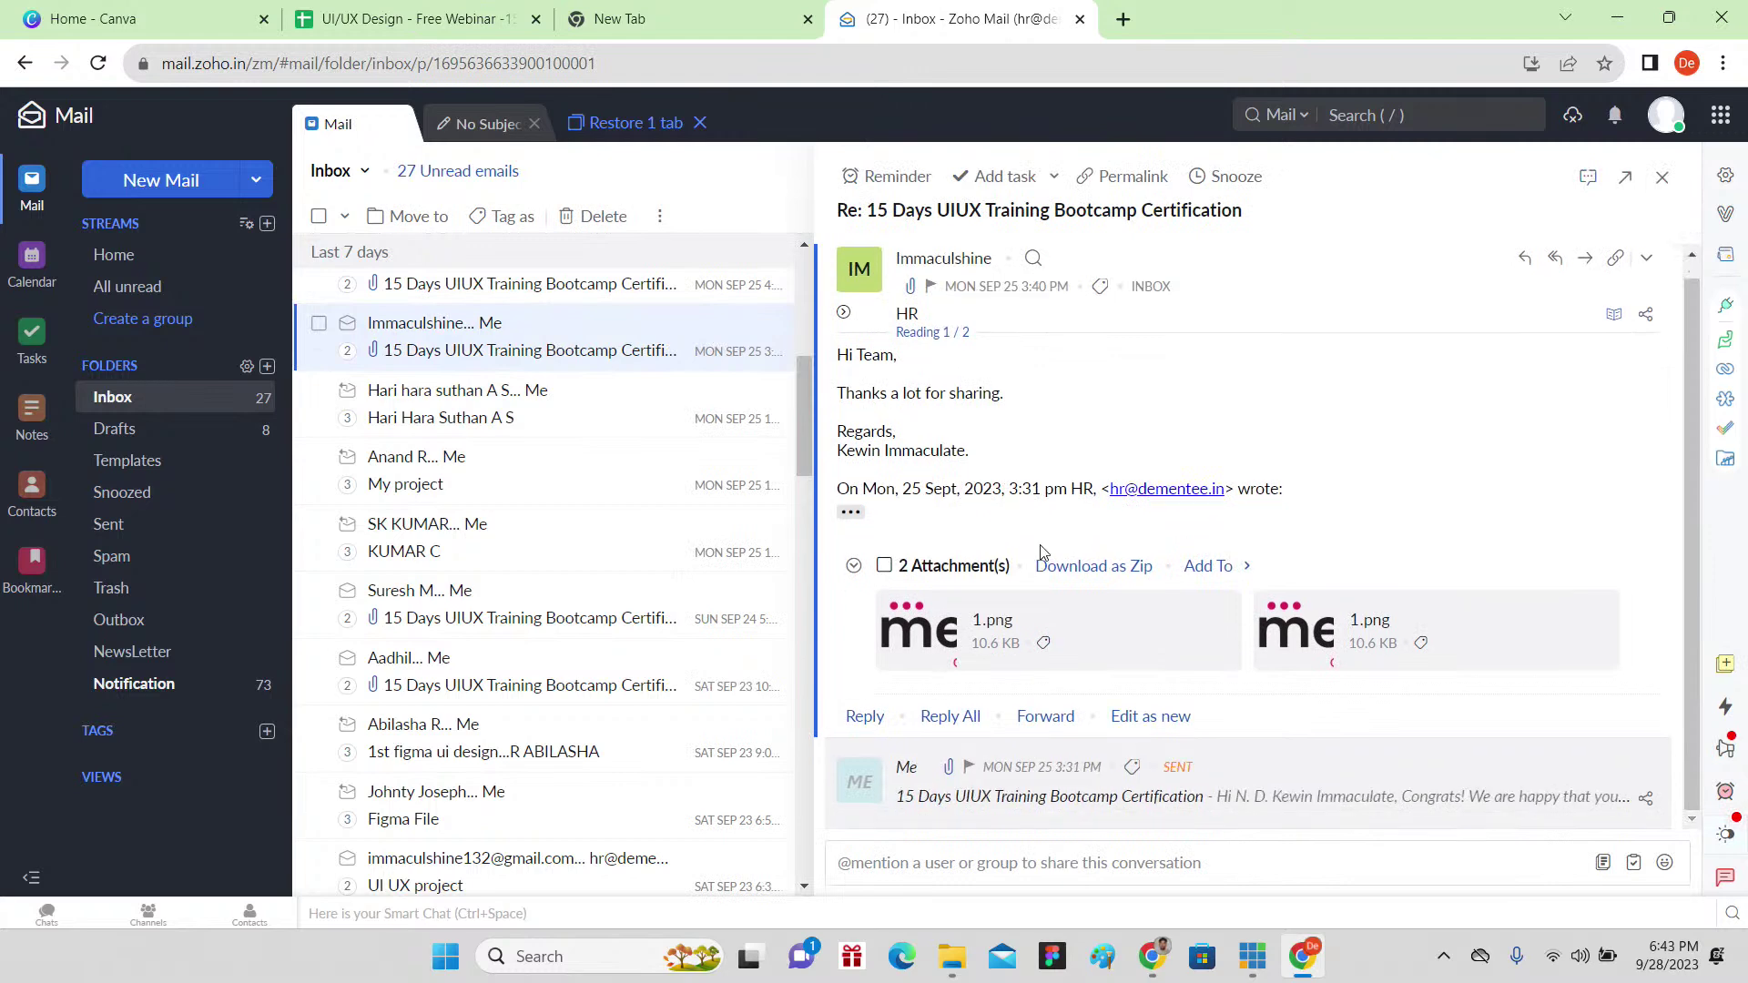
{"action": "left_click", "coordinate": [1051, 798]}
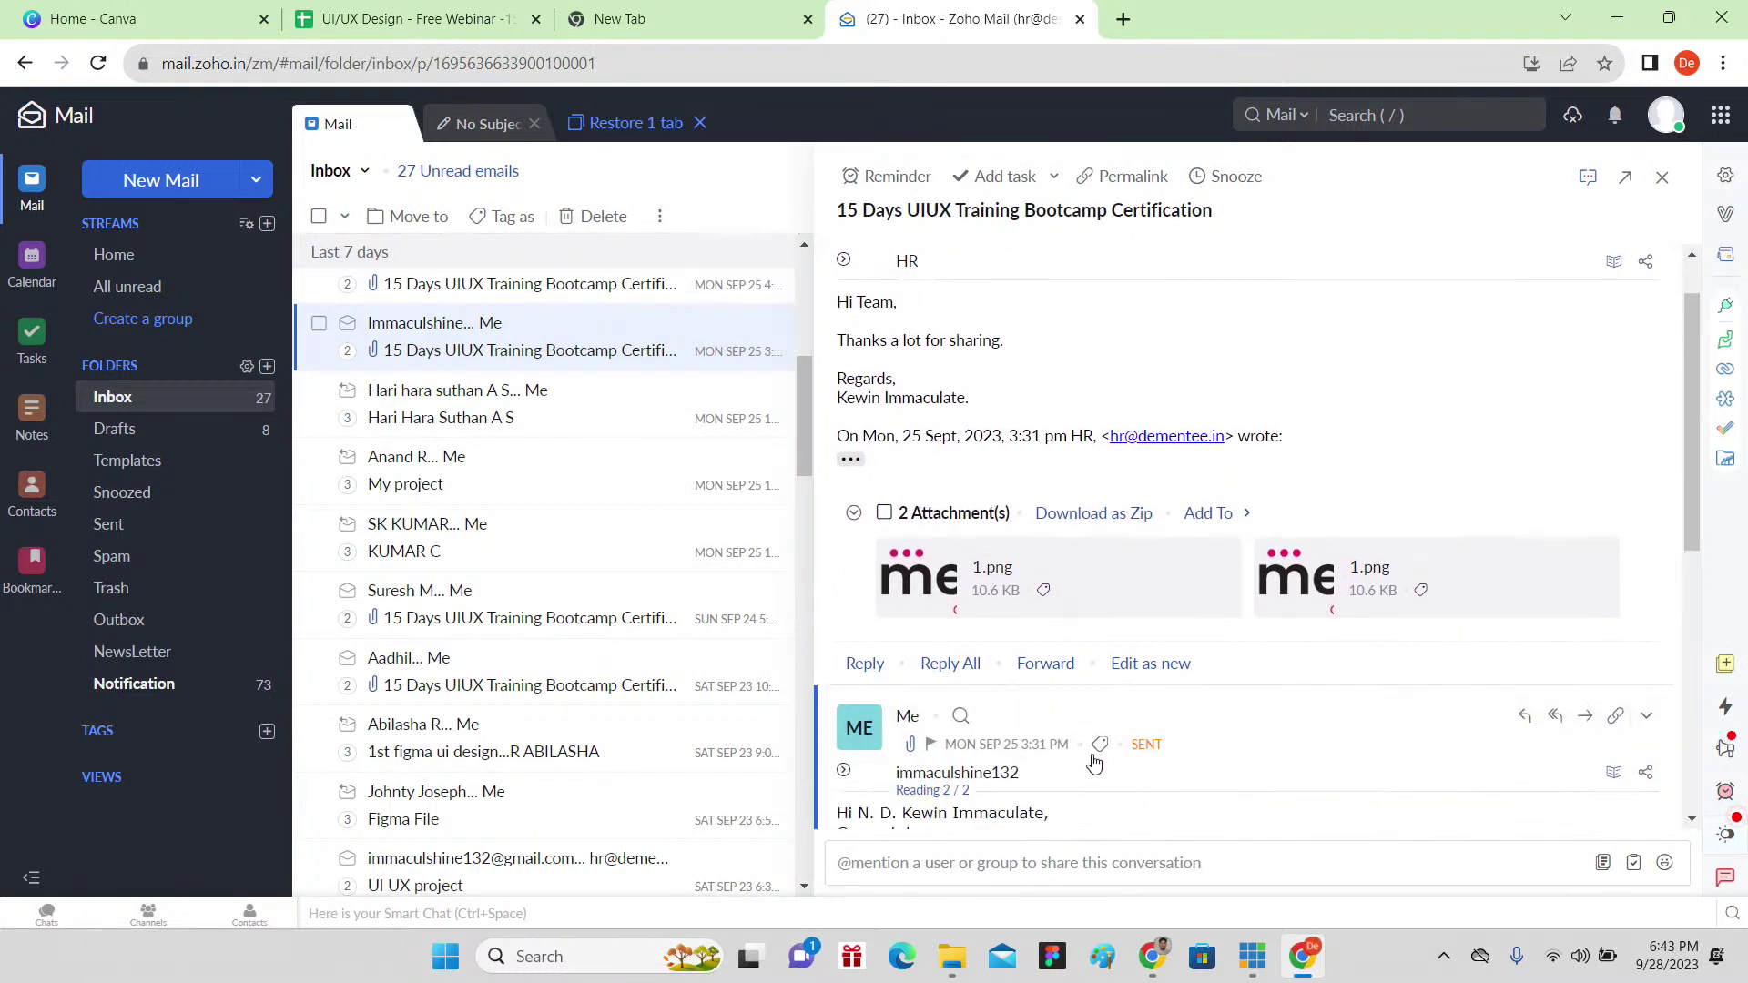
{"action": "scroll", "coordinate": [1047, 537], "scroll_direction": "down", "scroll_amount": 2}
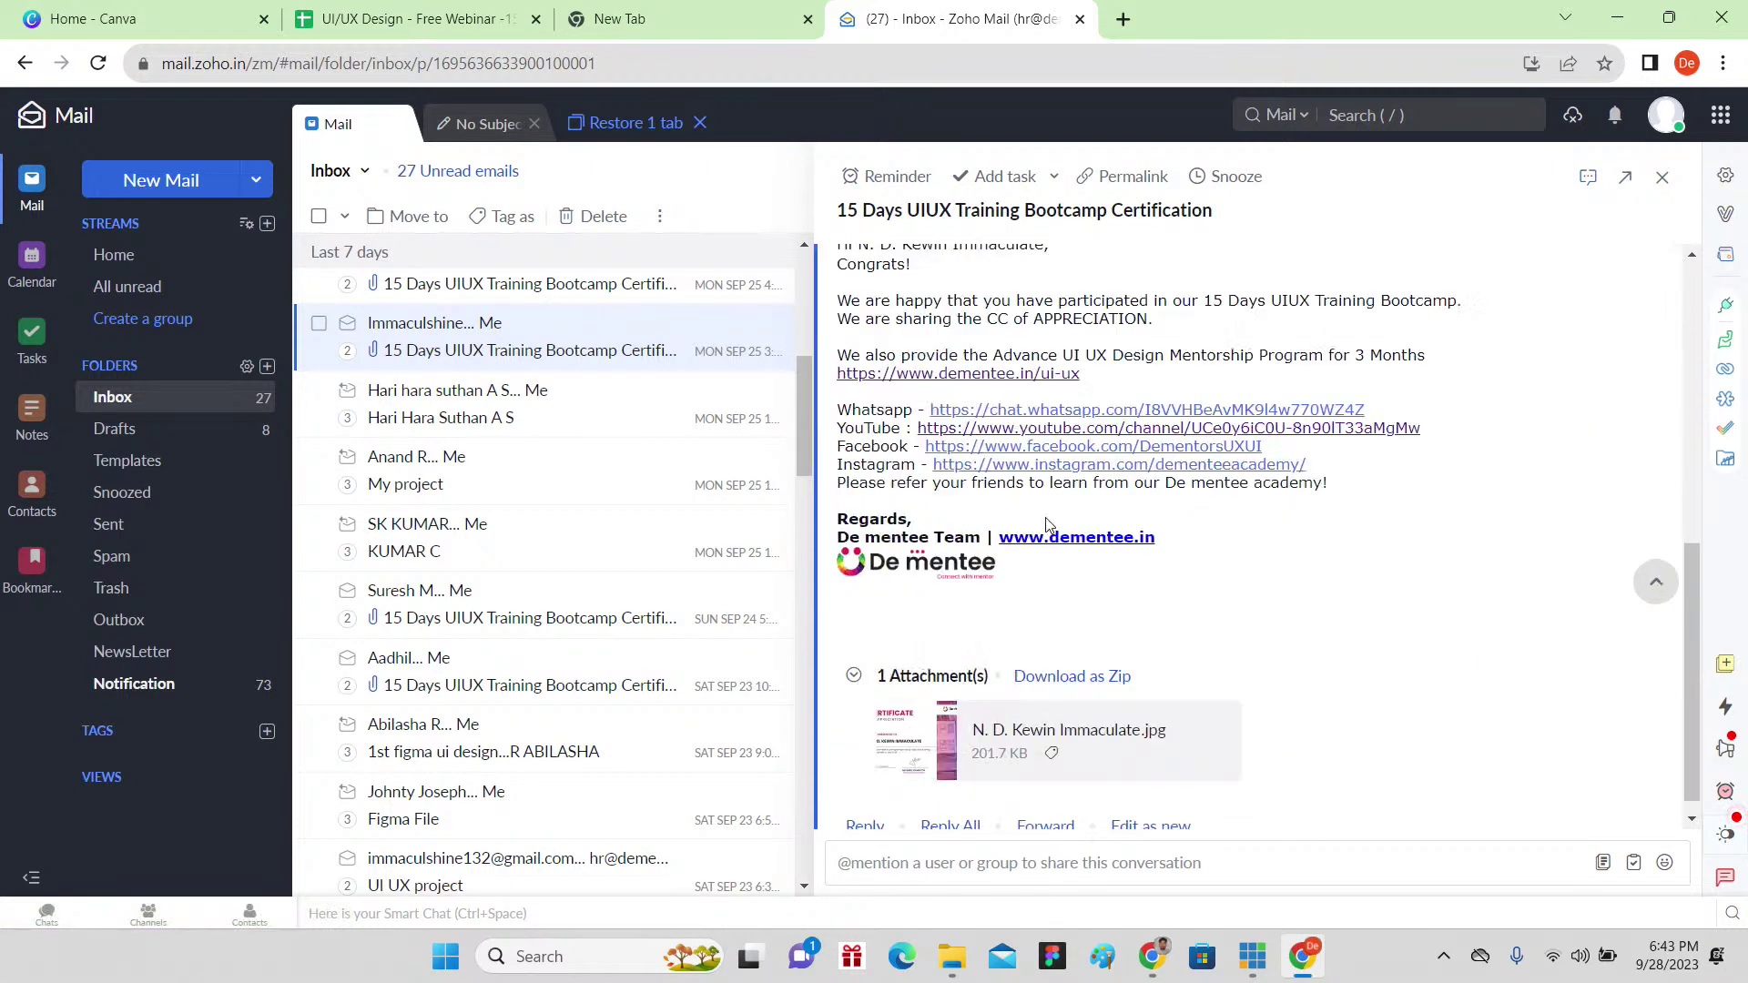
{"action": "scroll", "coordinate": [1074, 491], "scroll_direction": "up", "scroll_amount": 5}
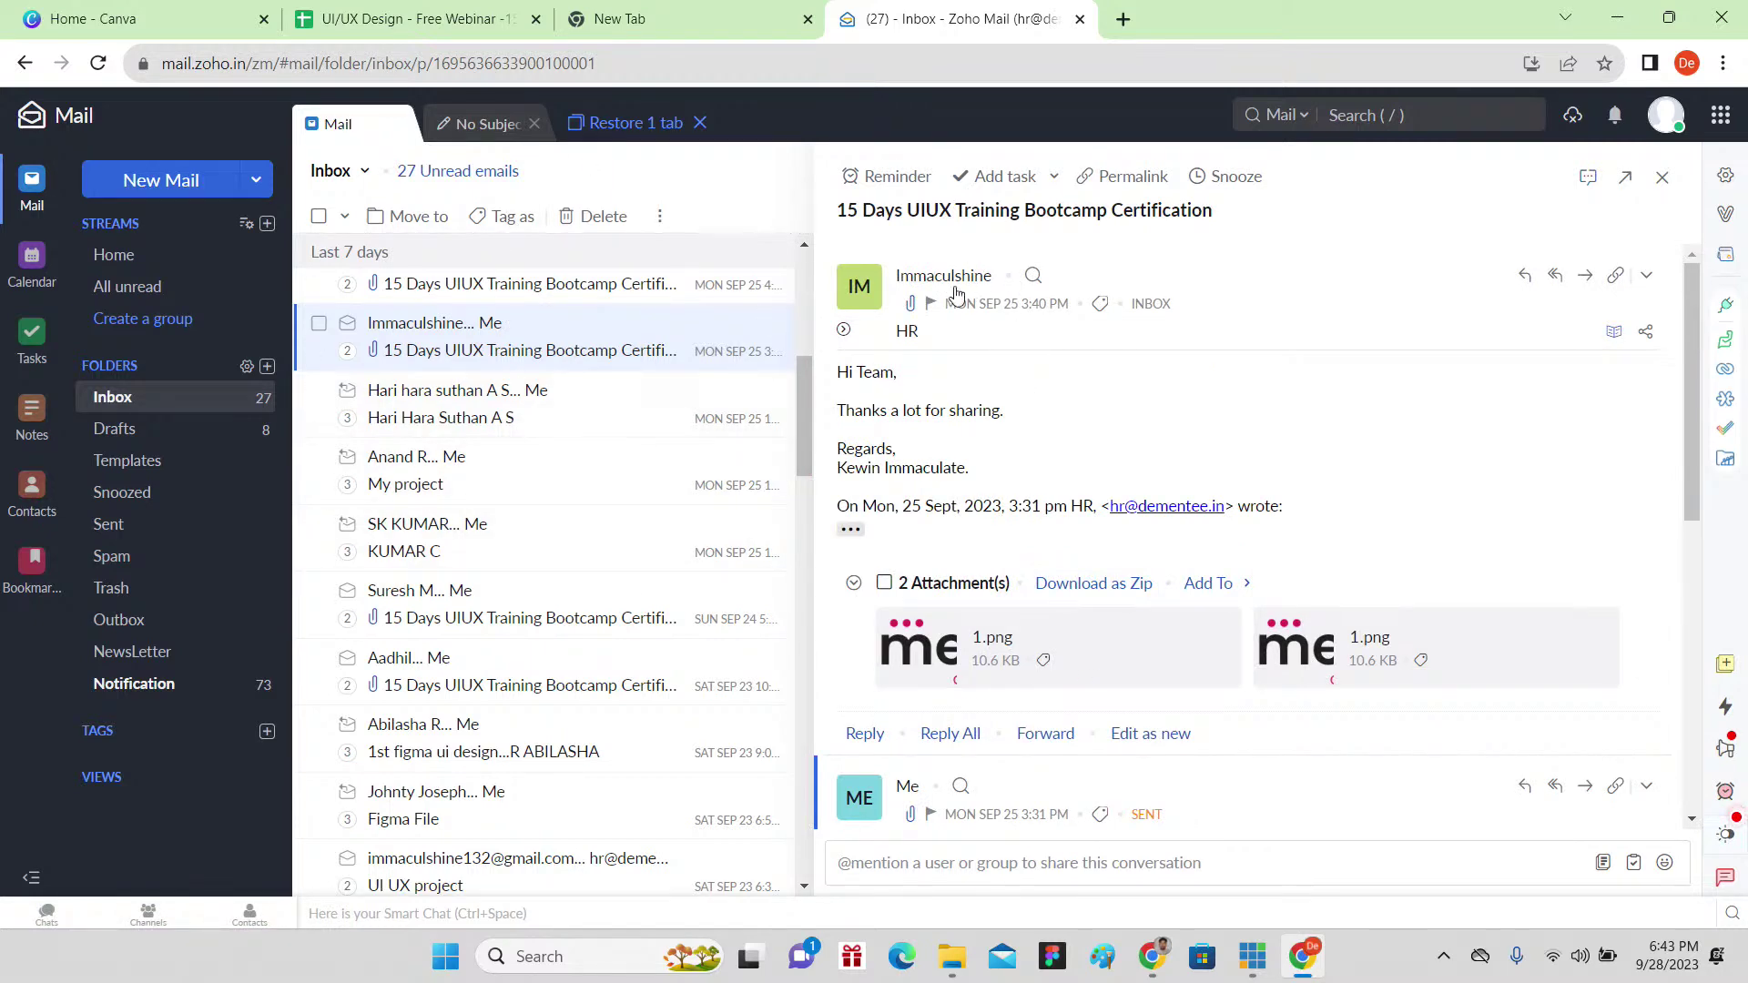
Step: Copy the participant's email address from the conversation and search all mail containing that address
{"action": "left_click", "coordinate": [904, 278]}
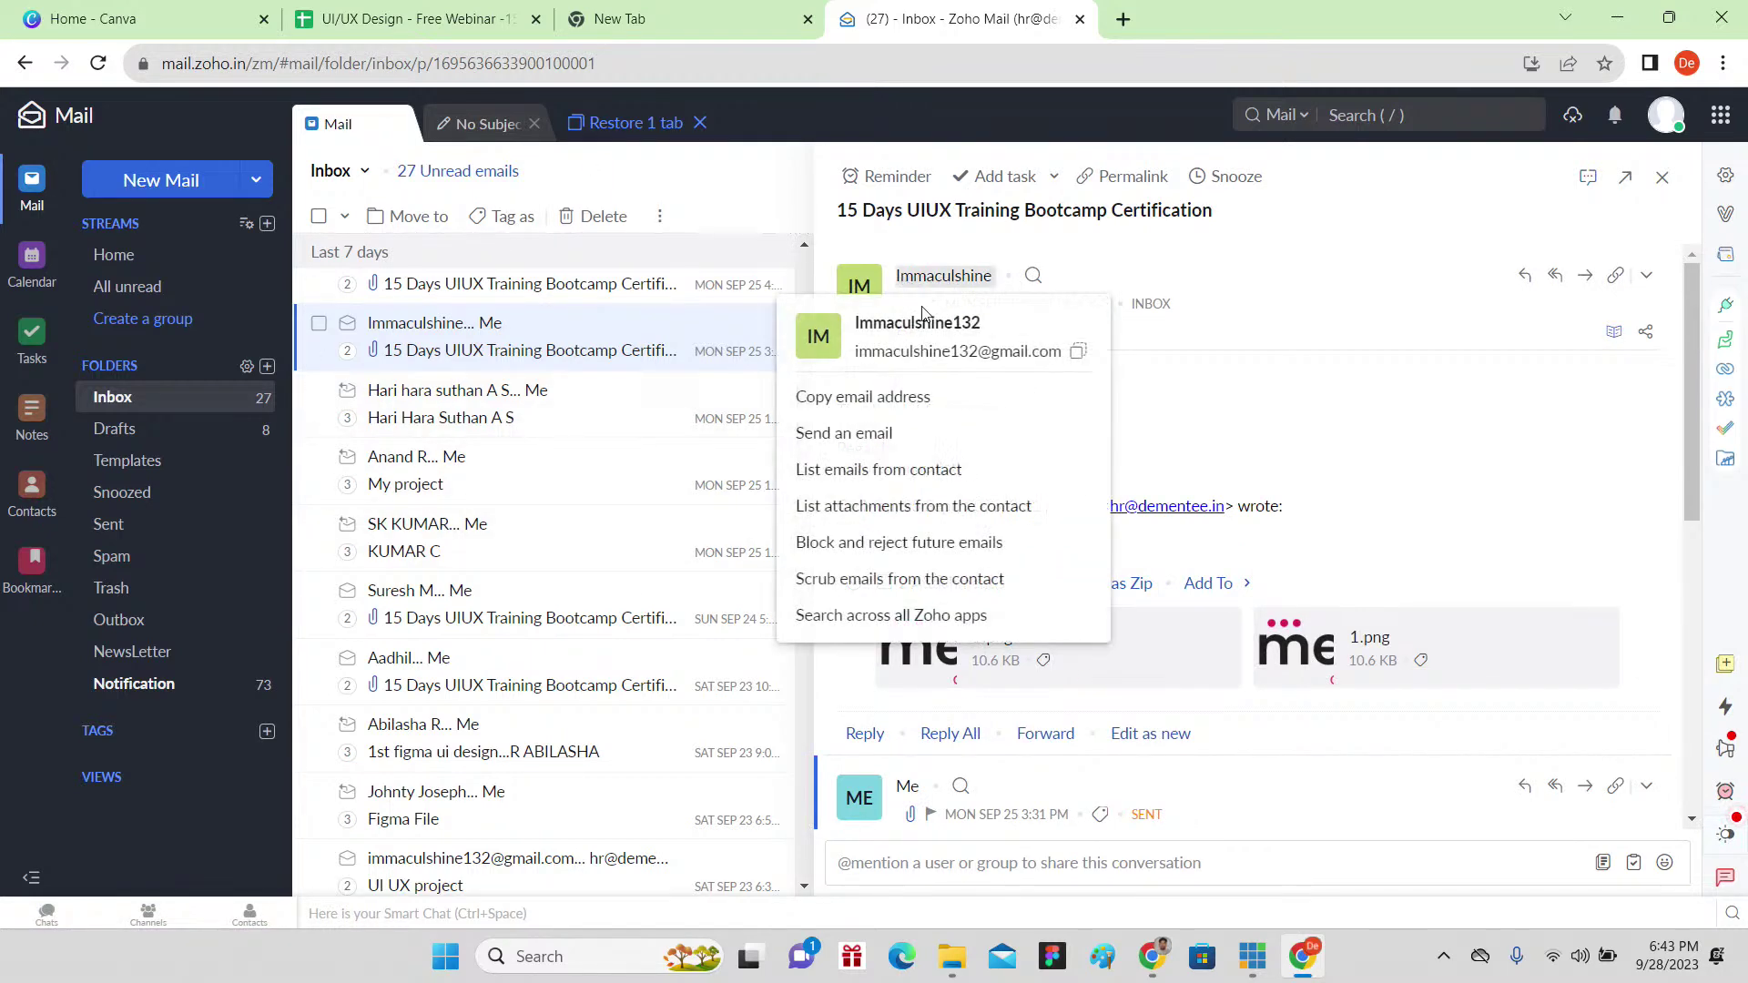
{"action": "left_click", "coordinate": [1078, 350]}
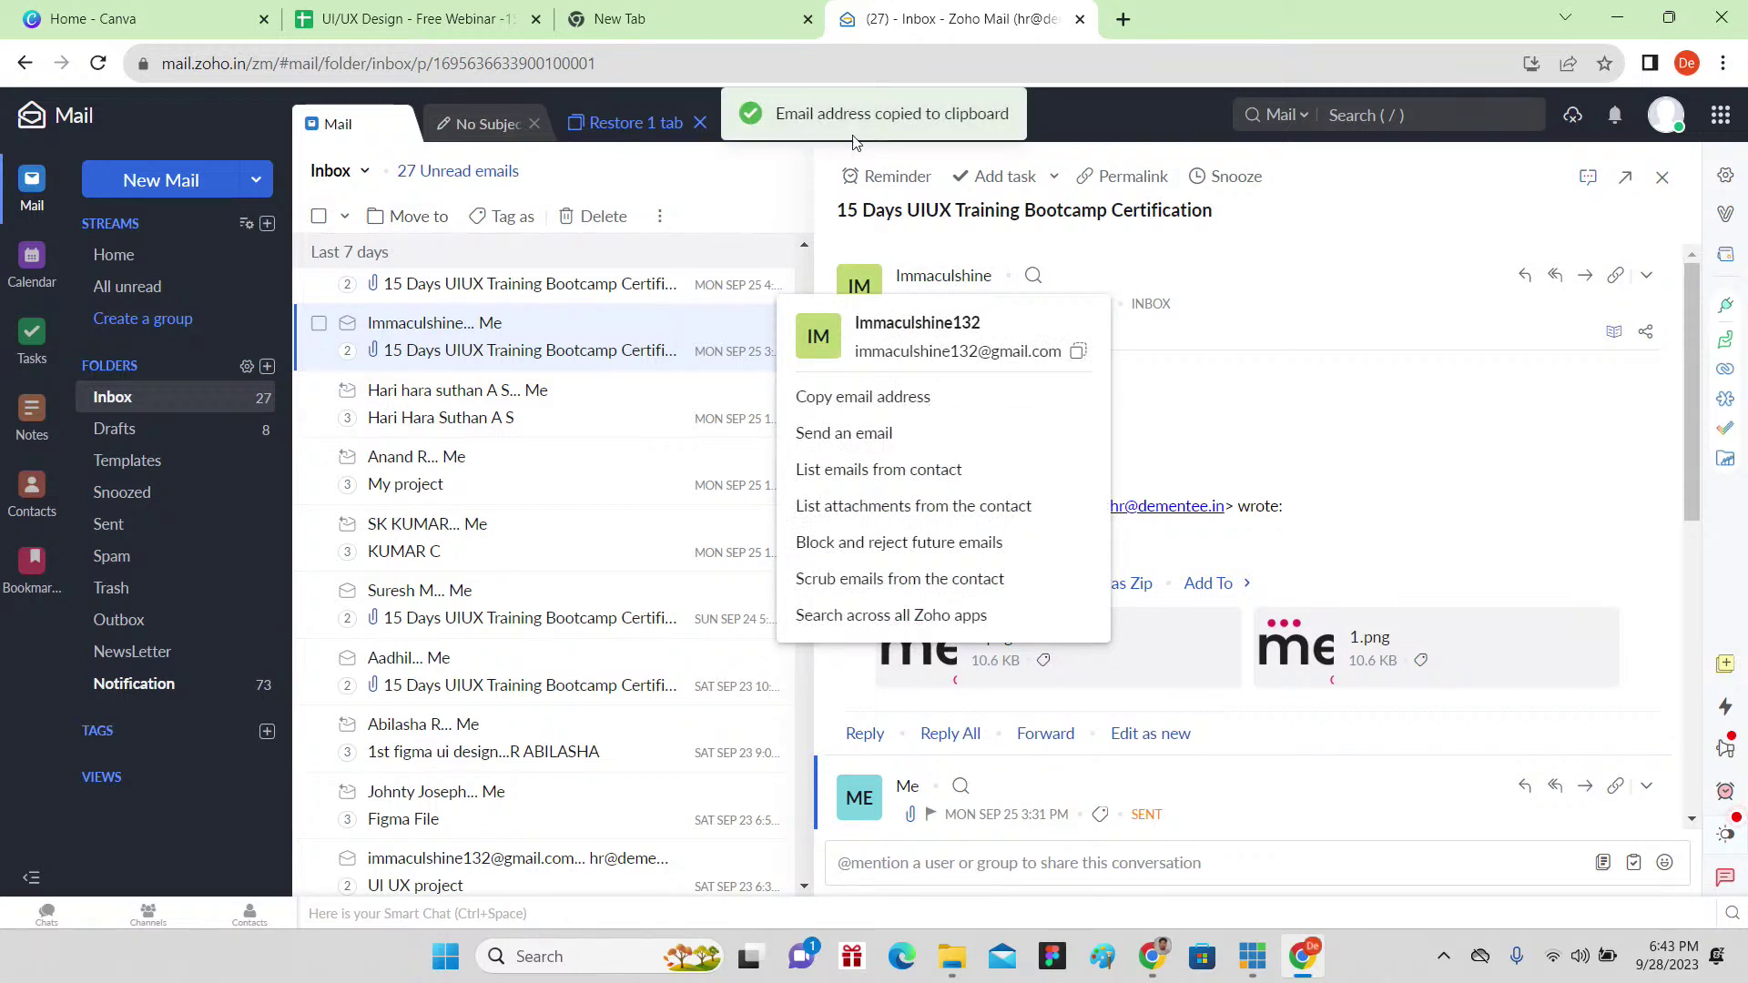
{"action": "left_click", "coordinate": [1368, 132]}
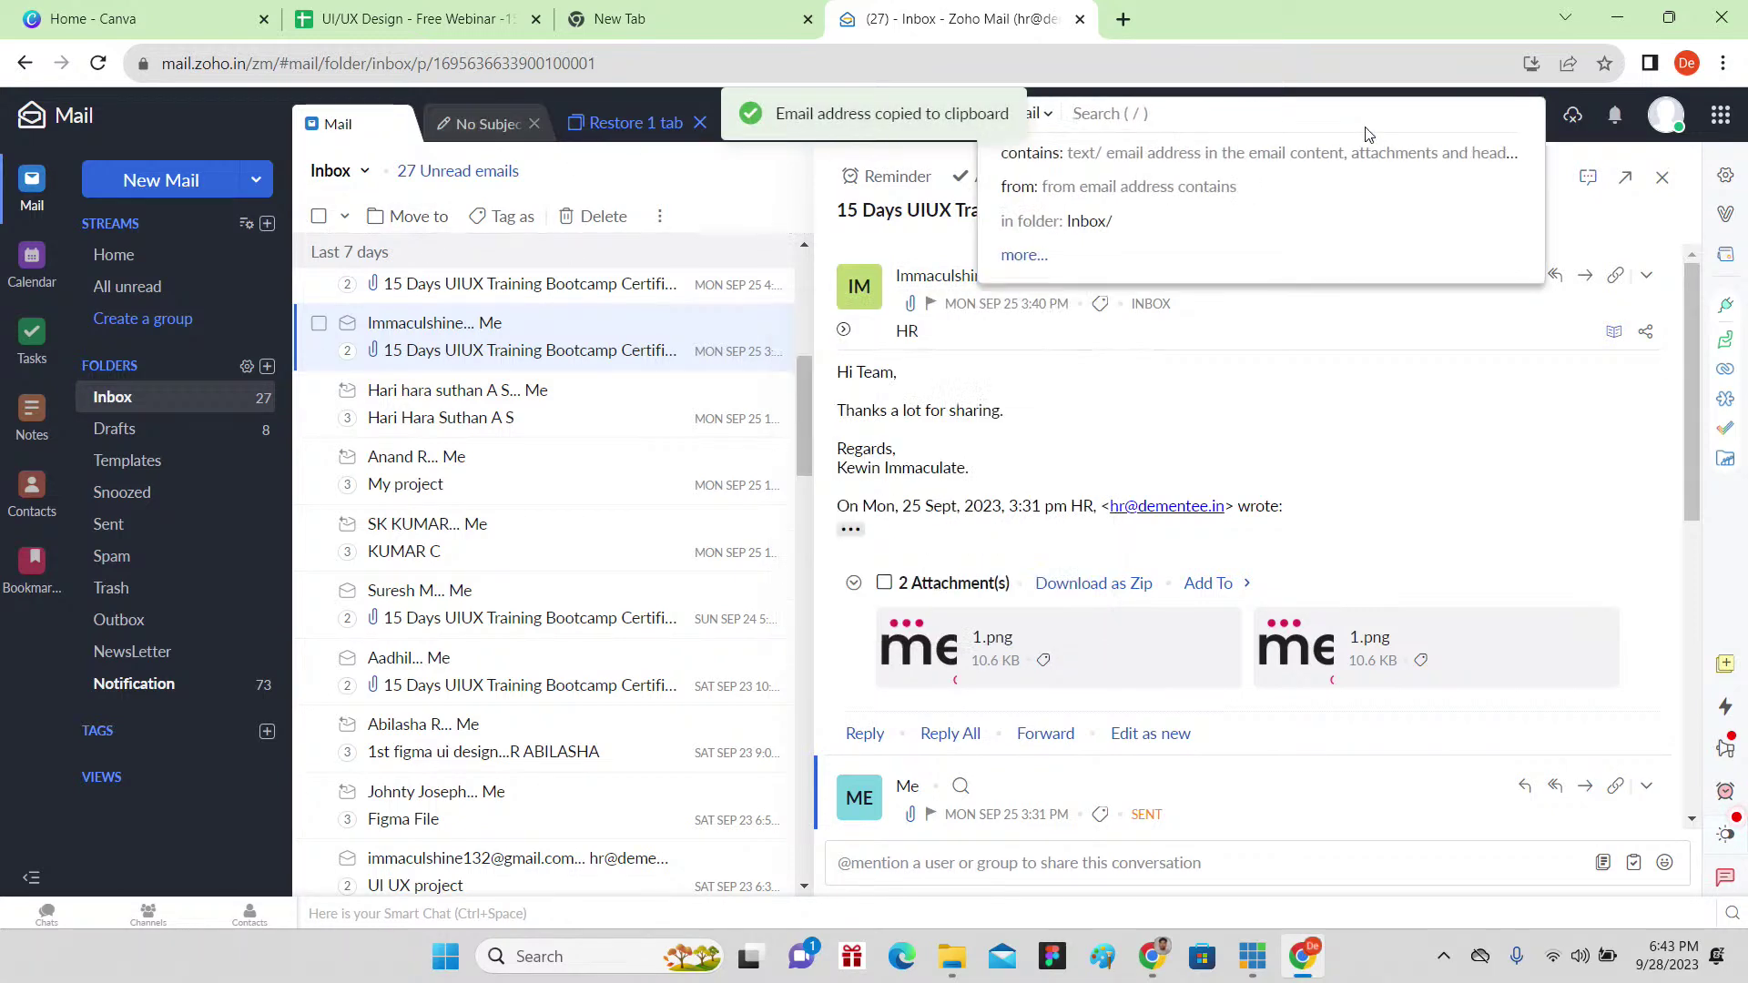
{"action": "key", "text": "ctrl+v"}
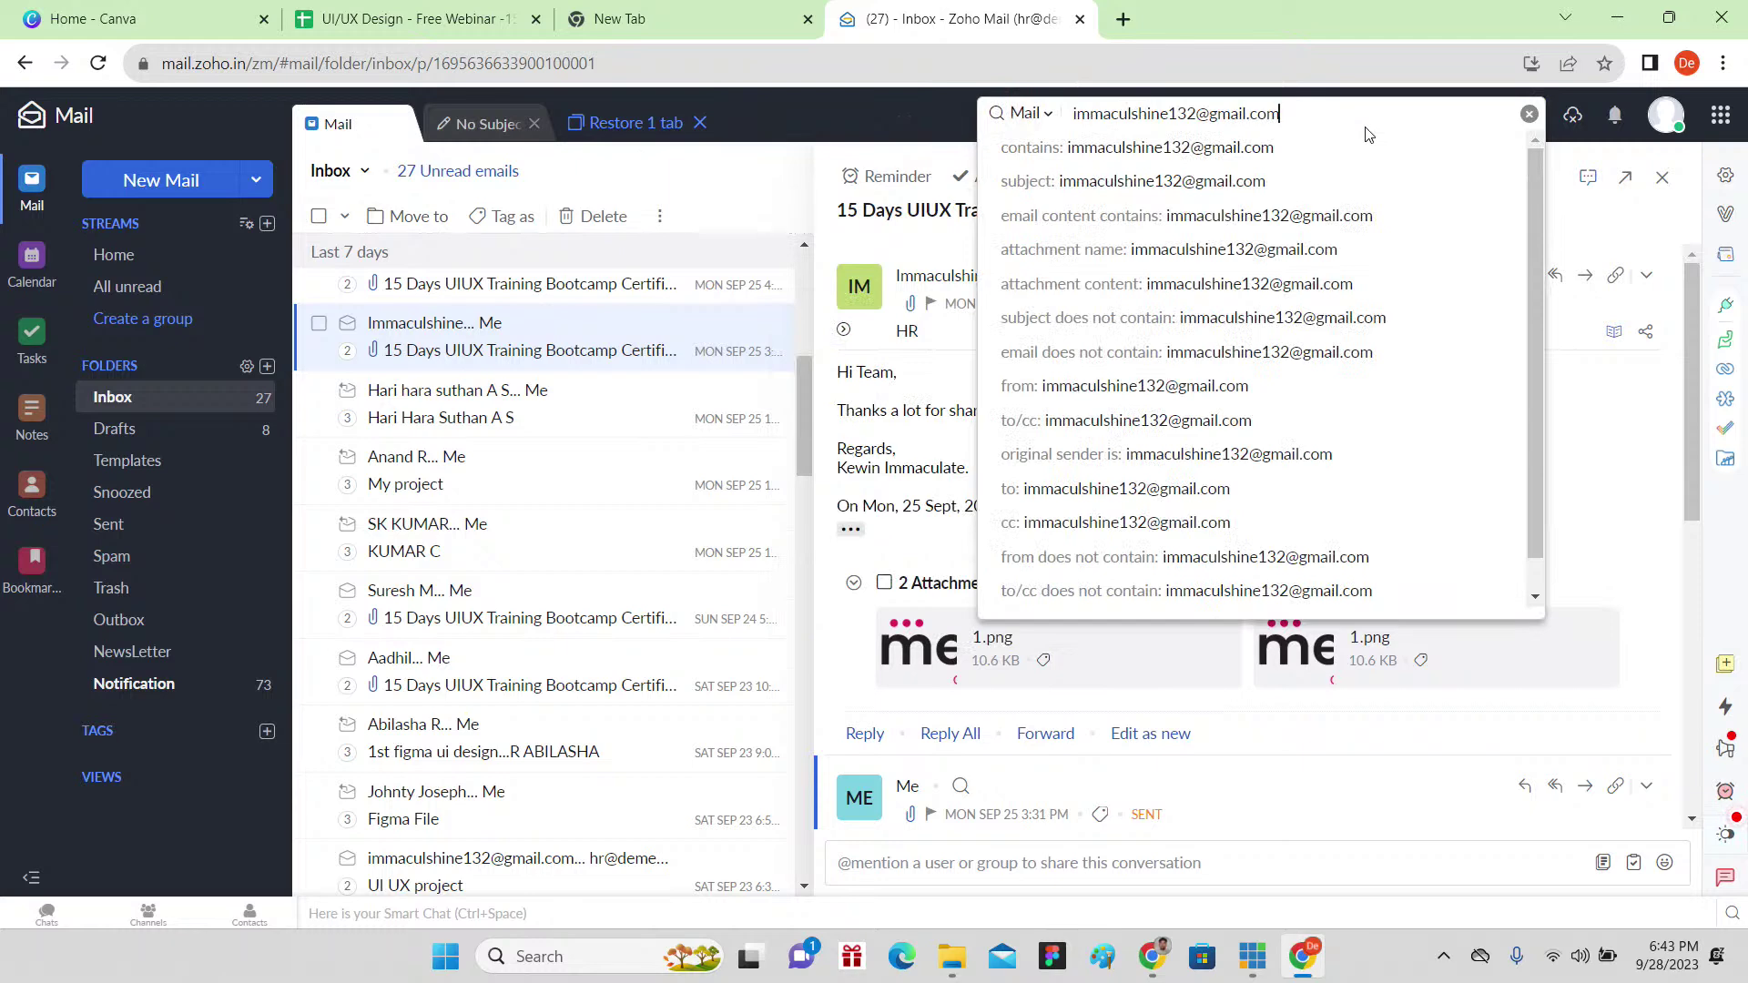
{"action": "key", "text": "Return"}
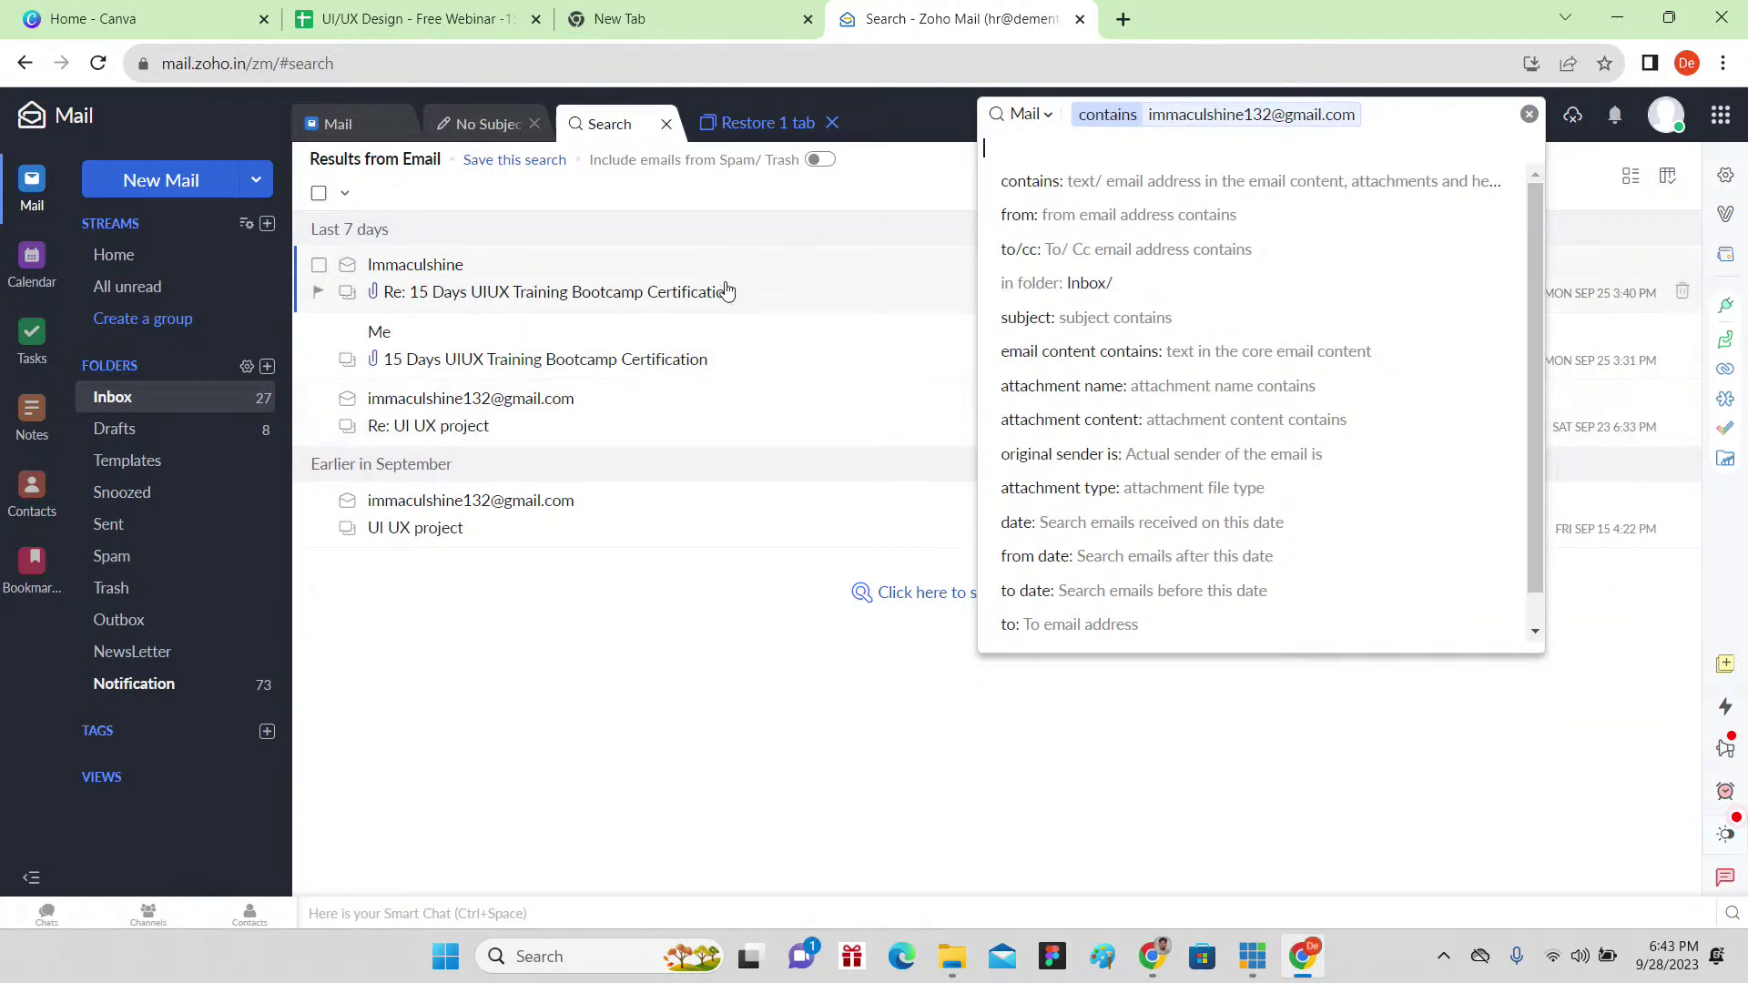
Step: Open the My APP Figma file linked in the participant's UI UX project email
{"action": "left_click", "coordinate": [652, 427]}
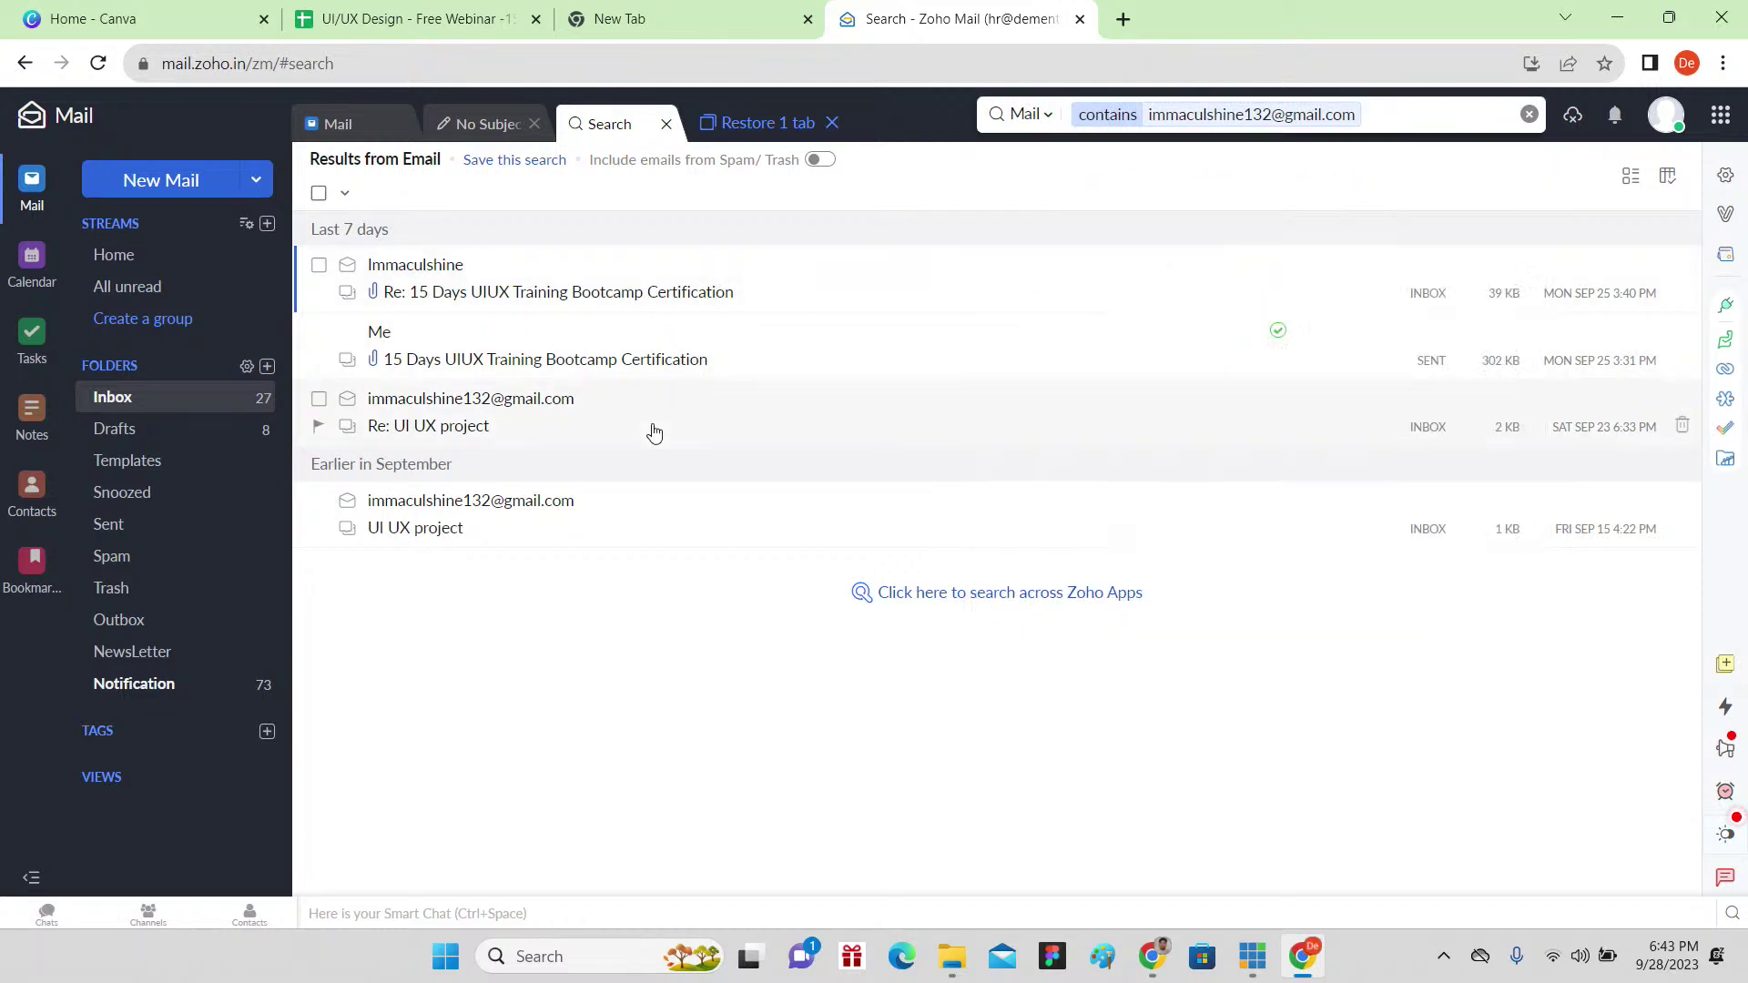
{"action": "left_click", "coordinate": [1101, 476]}
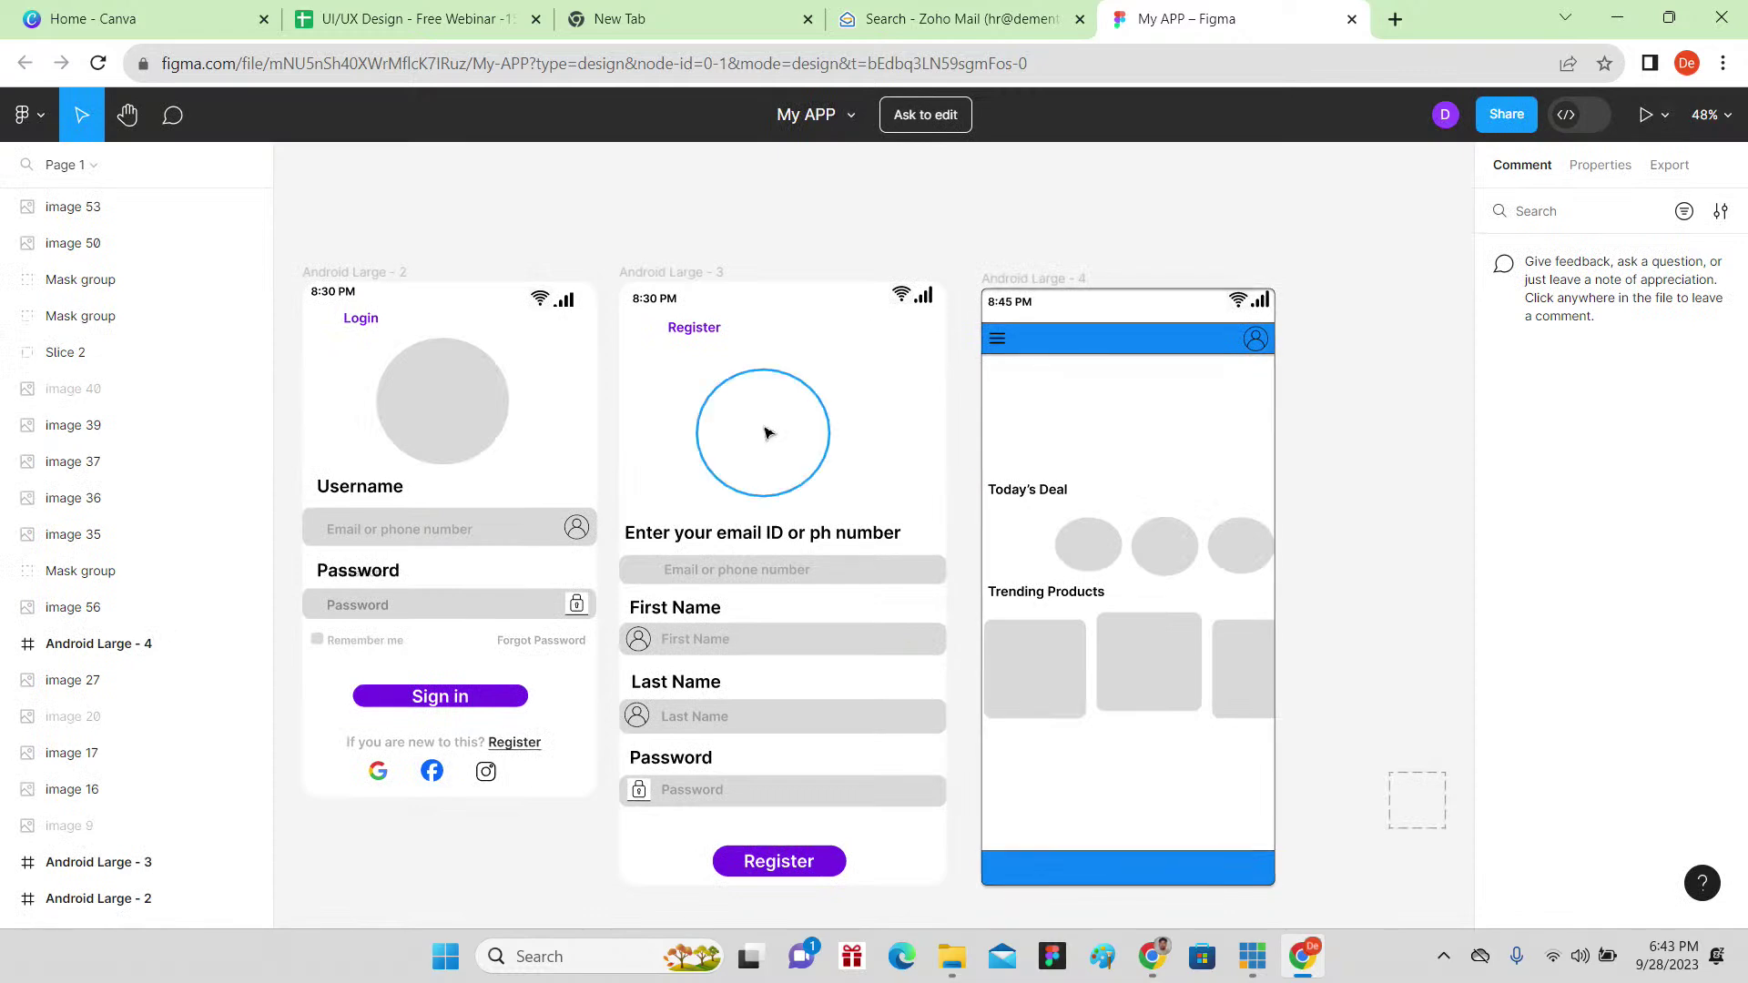
Step: Examine the Login, Register and shopping home screens side by side in the My APP design
{"action": "scroll", "coordinate": [764, 433], "scroll_direction": "down", "scroll_amount": 1}
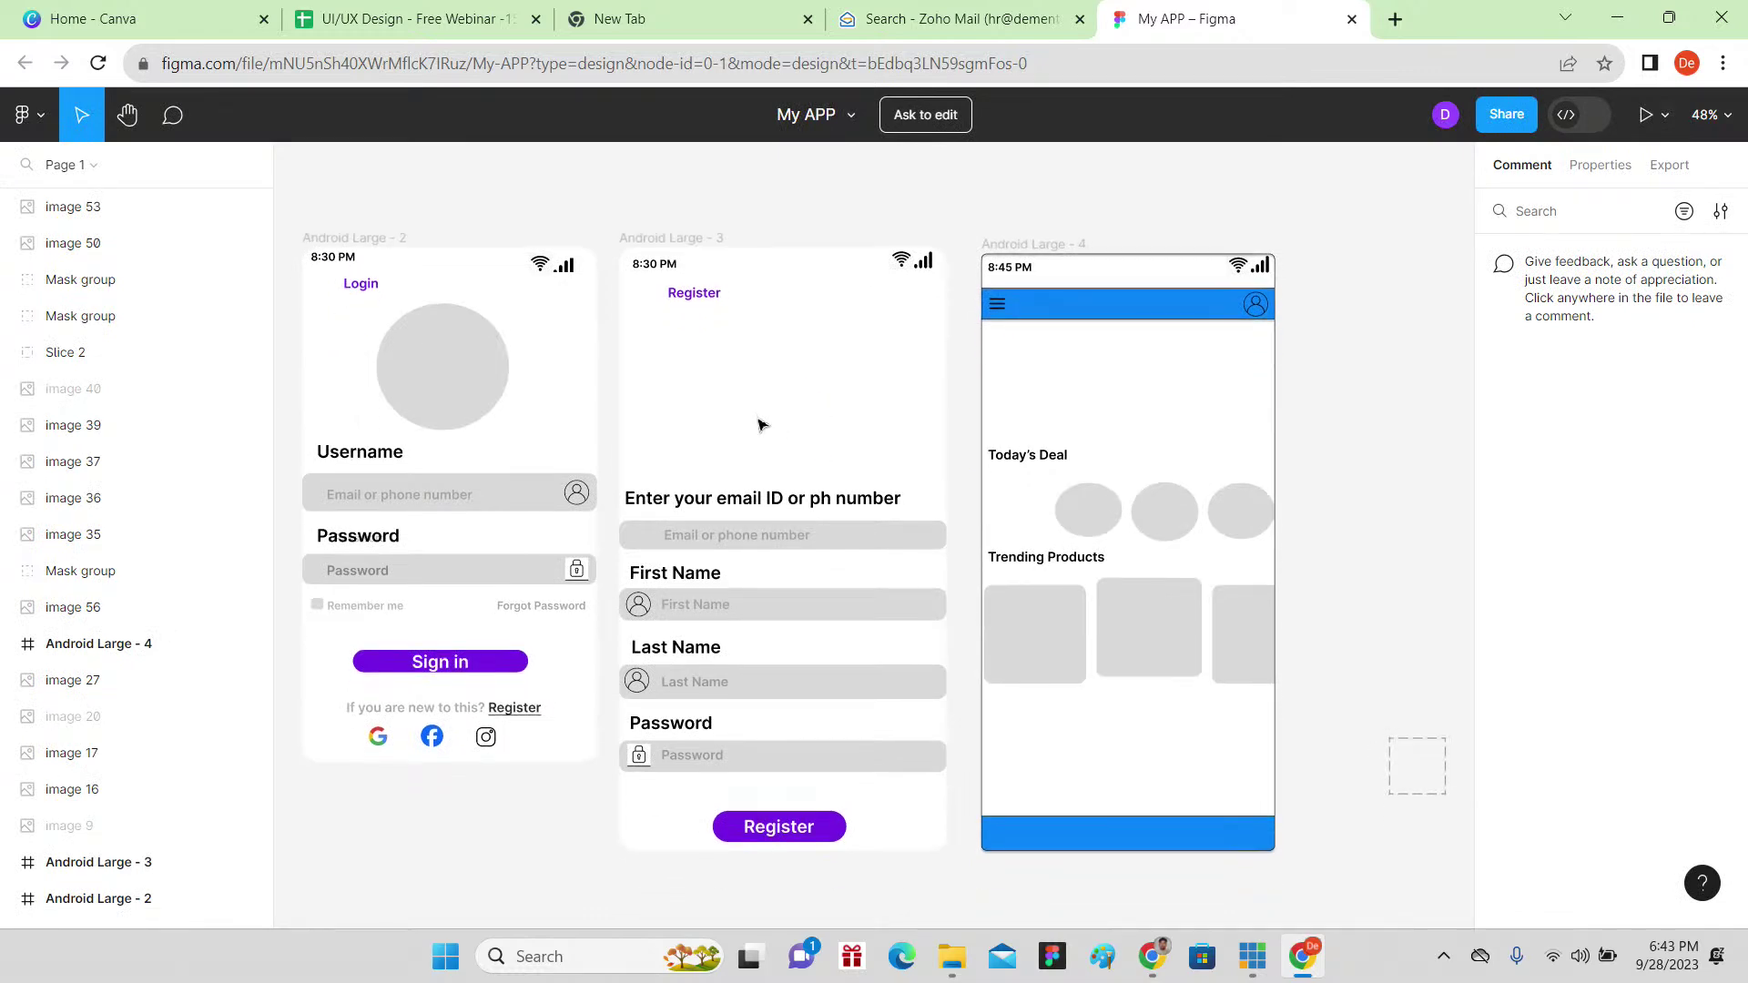
{"action": "scroll", "coordinate": [611, 189], "scroll_direction": "left", "scroll_amount": 4}
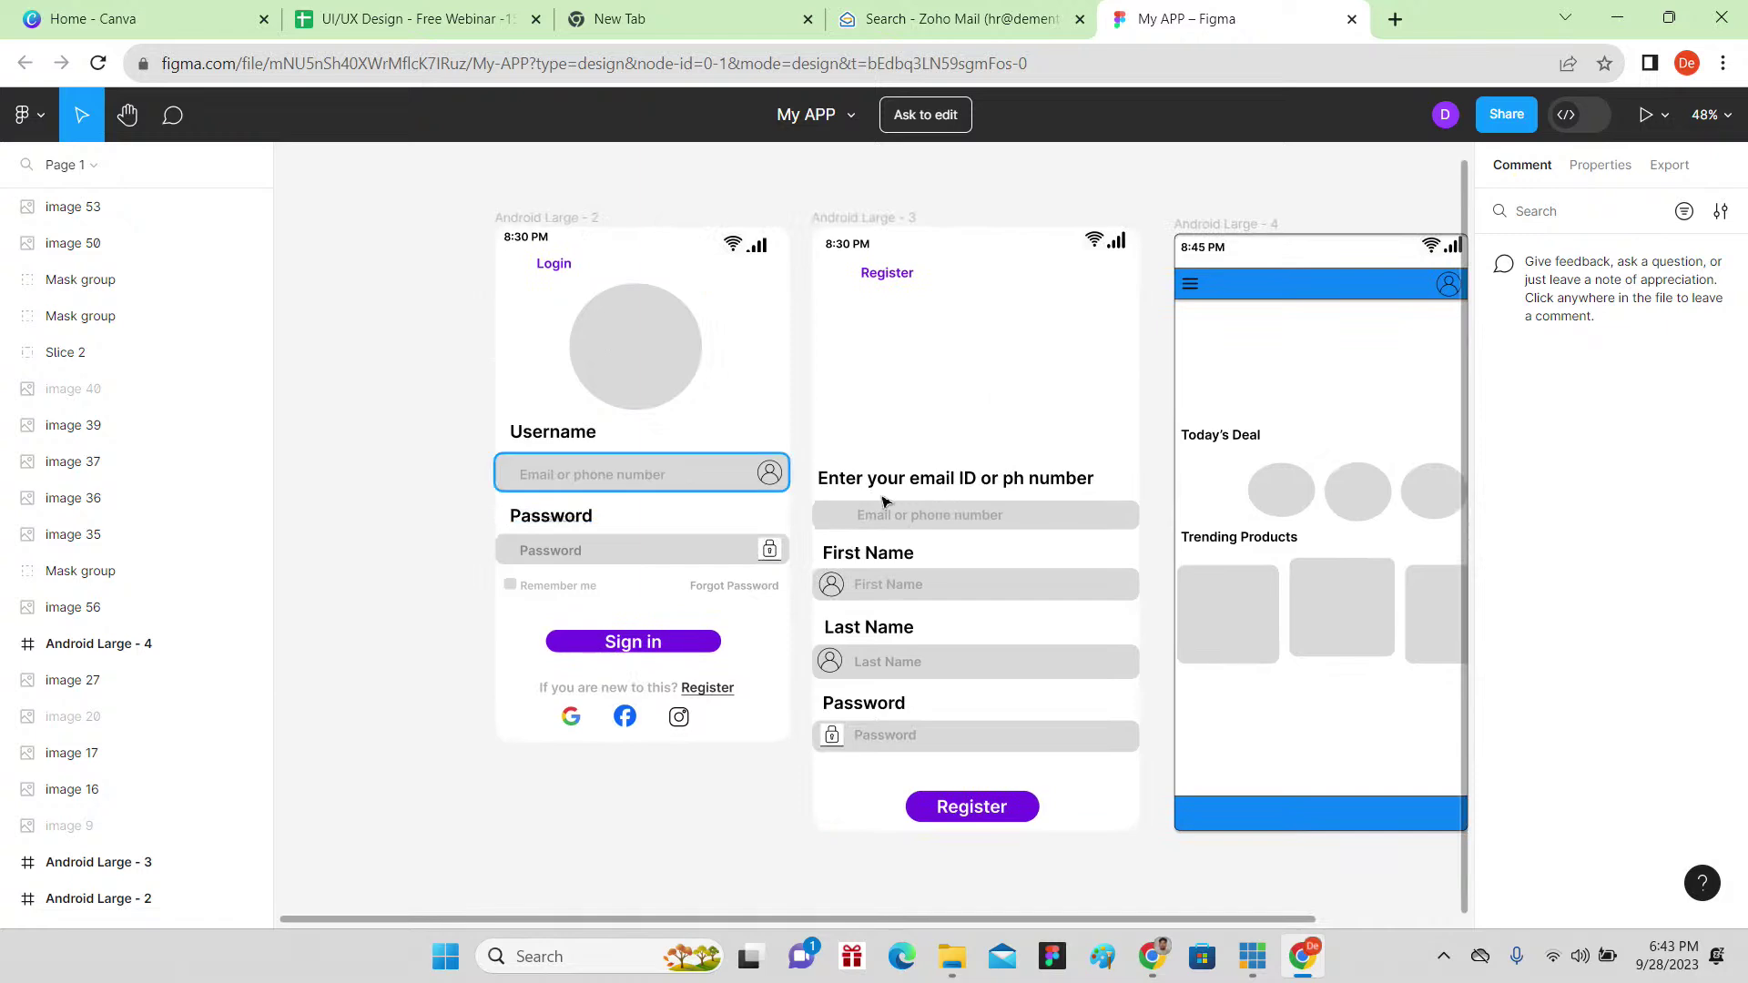
{"action": "left_click_drag", "start_coordinate": [1018, 515], "coordinate": [836, 479]}
{"action": "scroll", "coordinate": [836, 478], "scroll_direction": "right", "scroll_amount": 3}
{"action": "scroll", "coordinate": [889, 480], "scroll_direction": "left", "scroll_amount": 8}
{"action": "scroll", "coordinate": [936, 507], "scroll_direction": "up", "scroll_amount": 1}
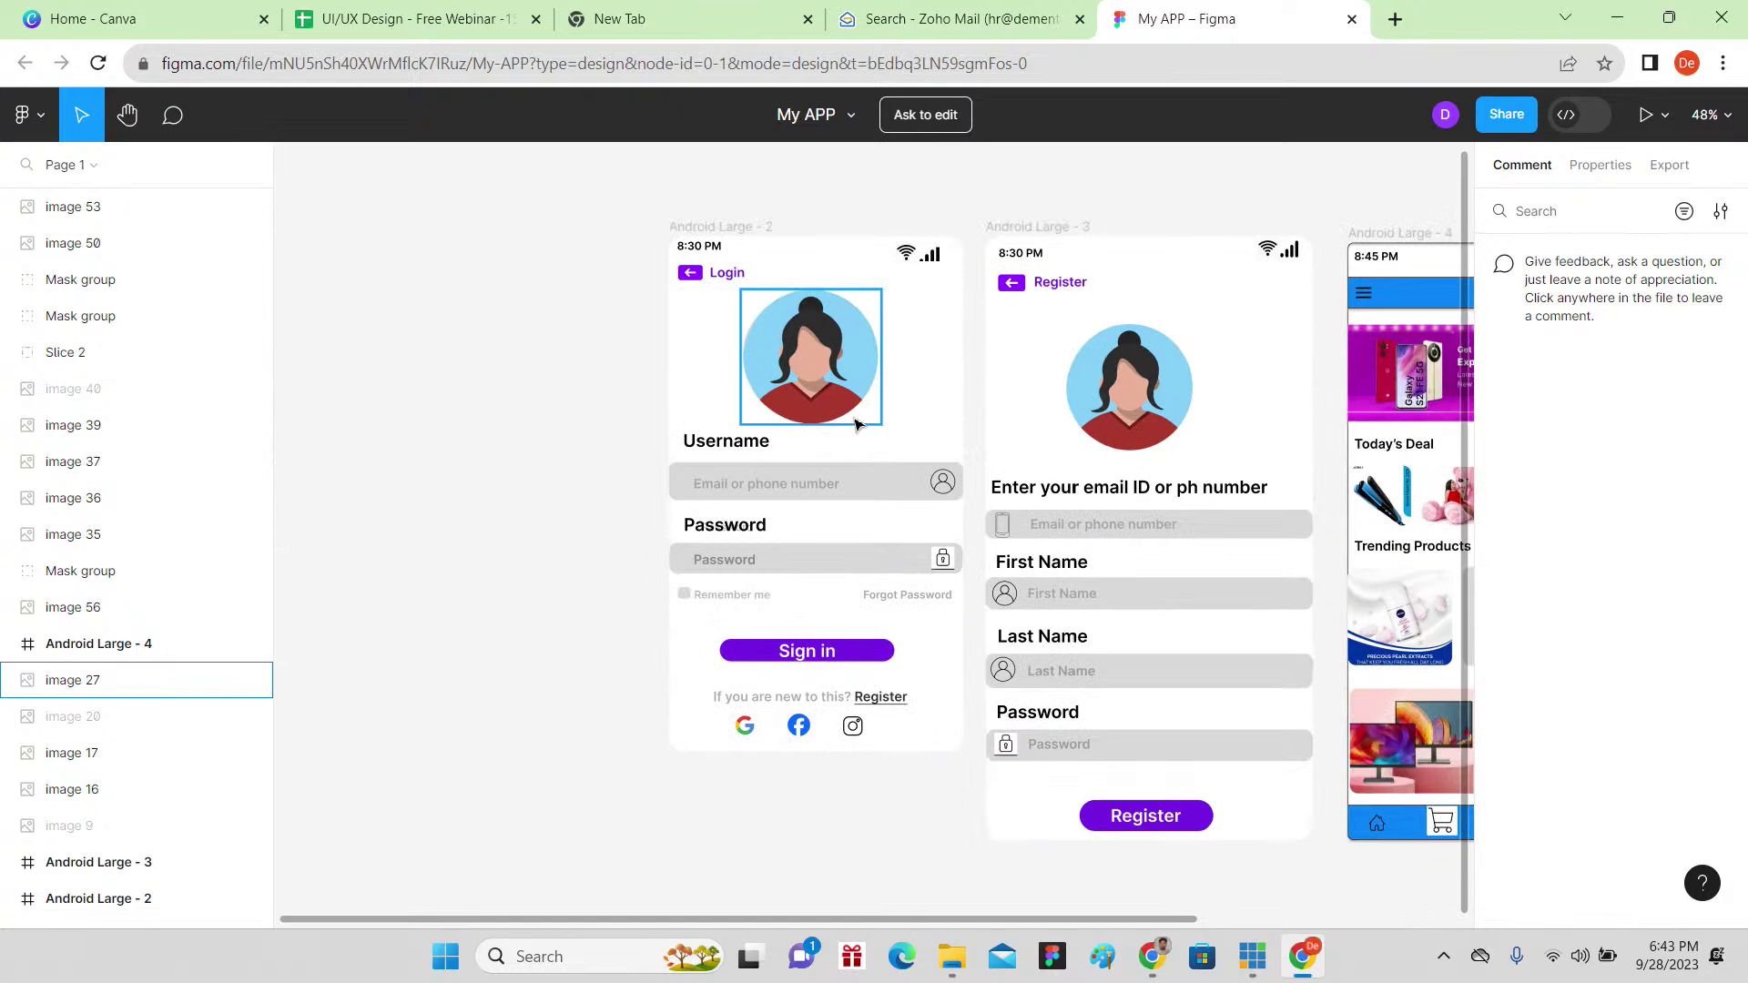
{"action": "scroll", "coordinate": [885, 490], "scroll_direction": "right", "scroll_amount": 3}
{"action": "scroll", "coordinate": [885, 490], "scroll_direction": "down", "scroll_amount": 2}
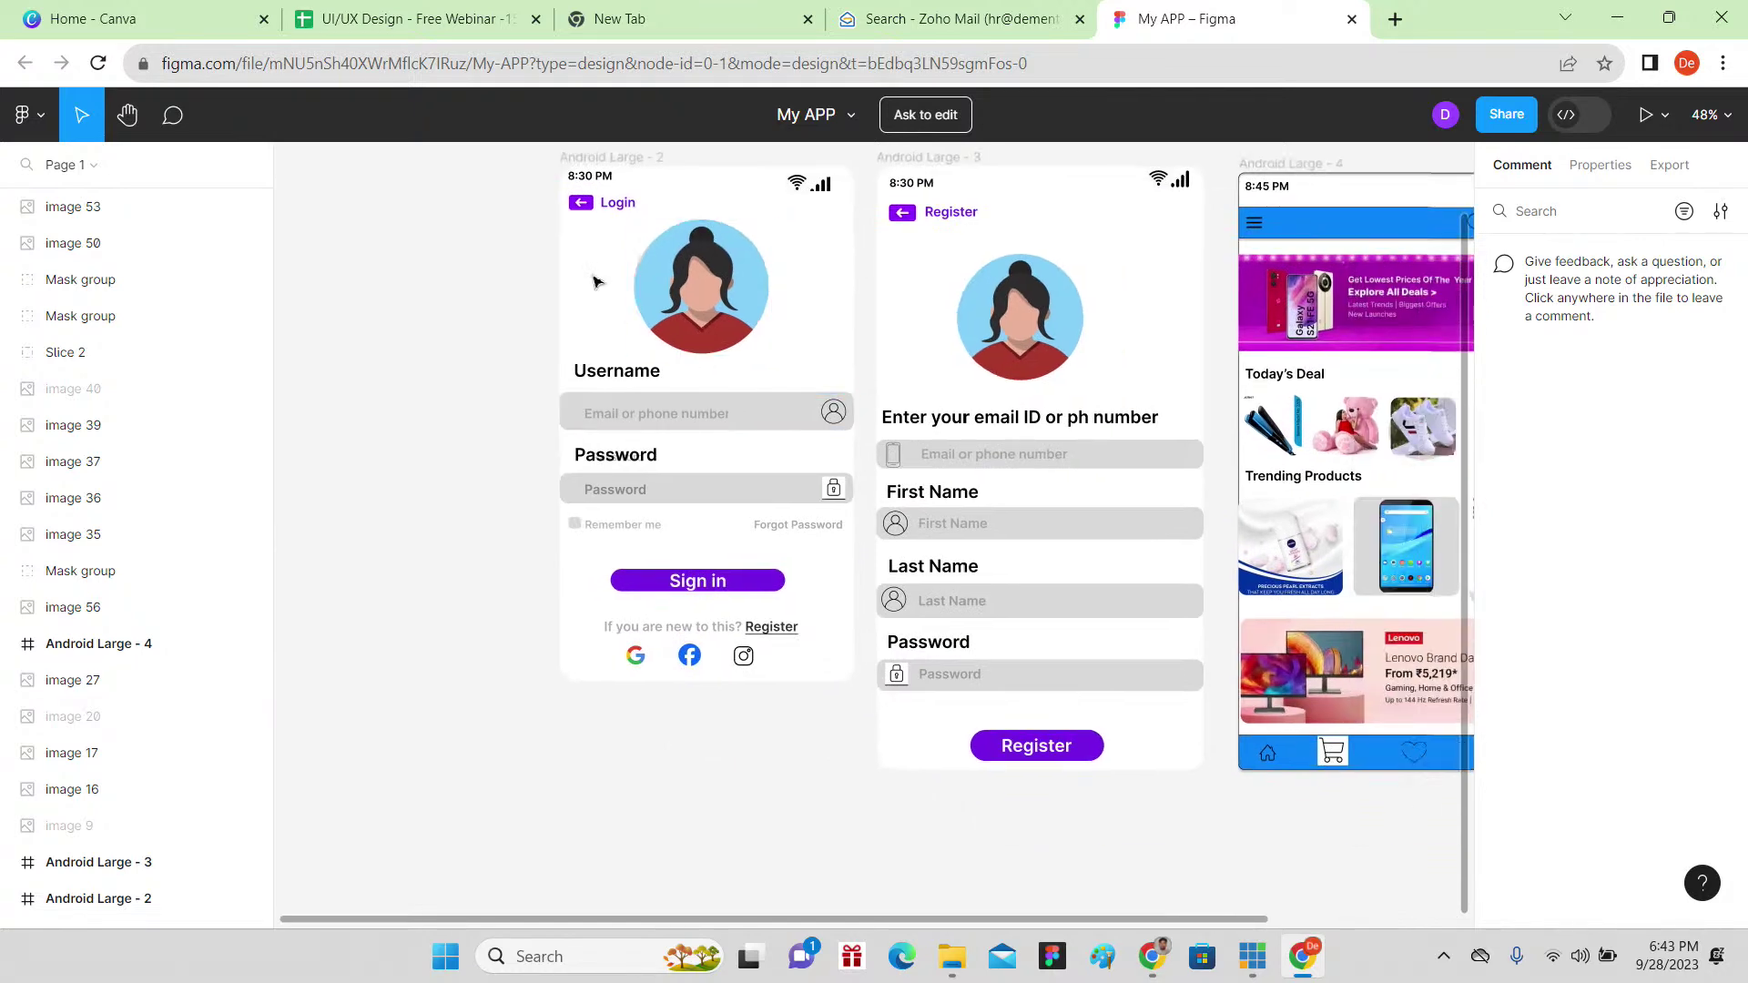
Step: Inspect the size and placement of the avatar images on the Register and Login screens
{"action": "left_click", "coordinate": [1072, 331]}
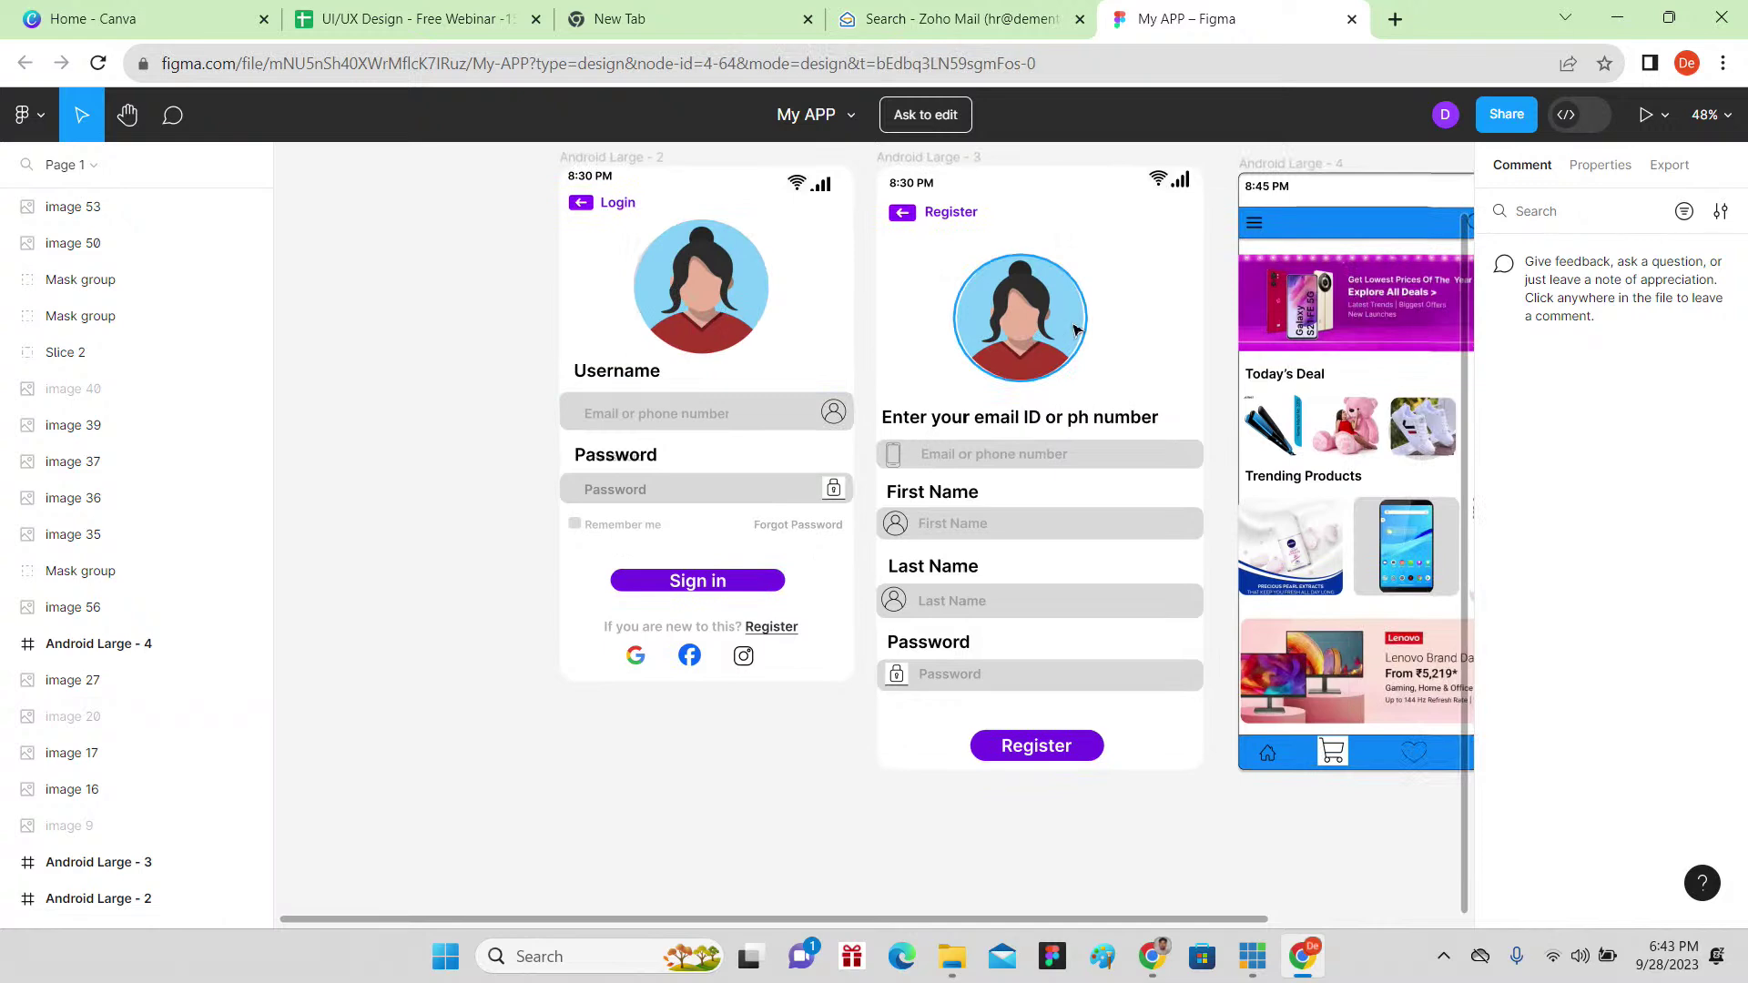
{"action": "left_click", "coordinate": [1033, 204]}
{"action": "left_click", "coordinate": [1038, 364]}
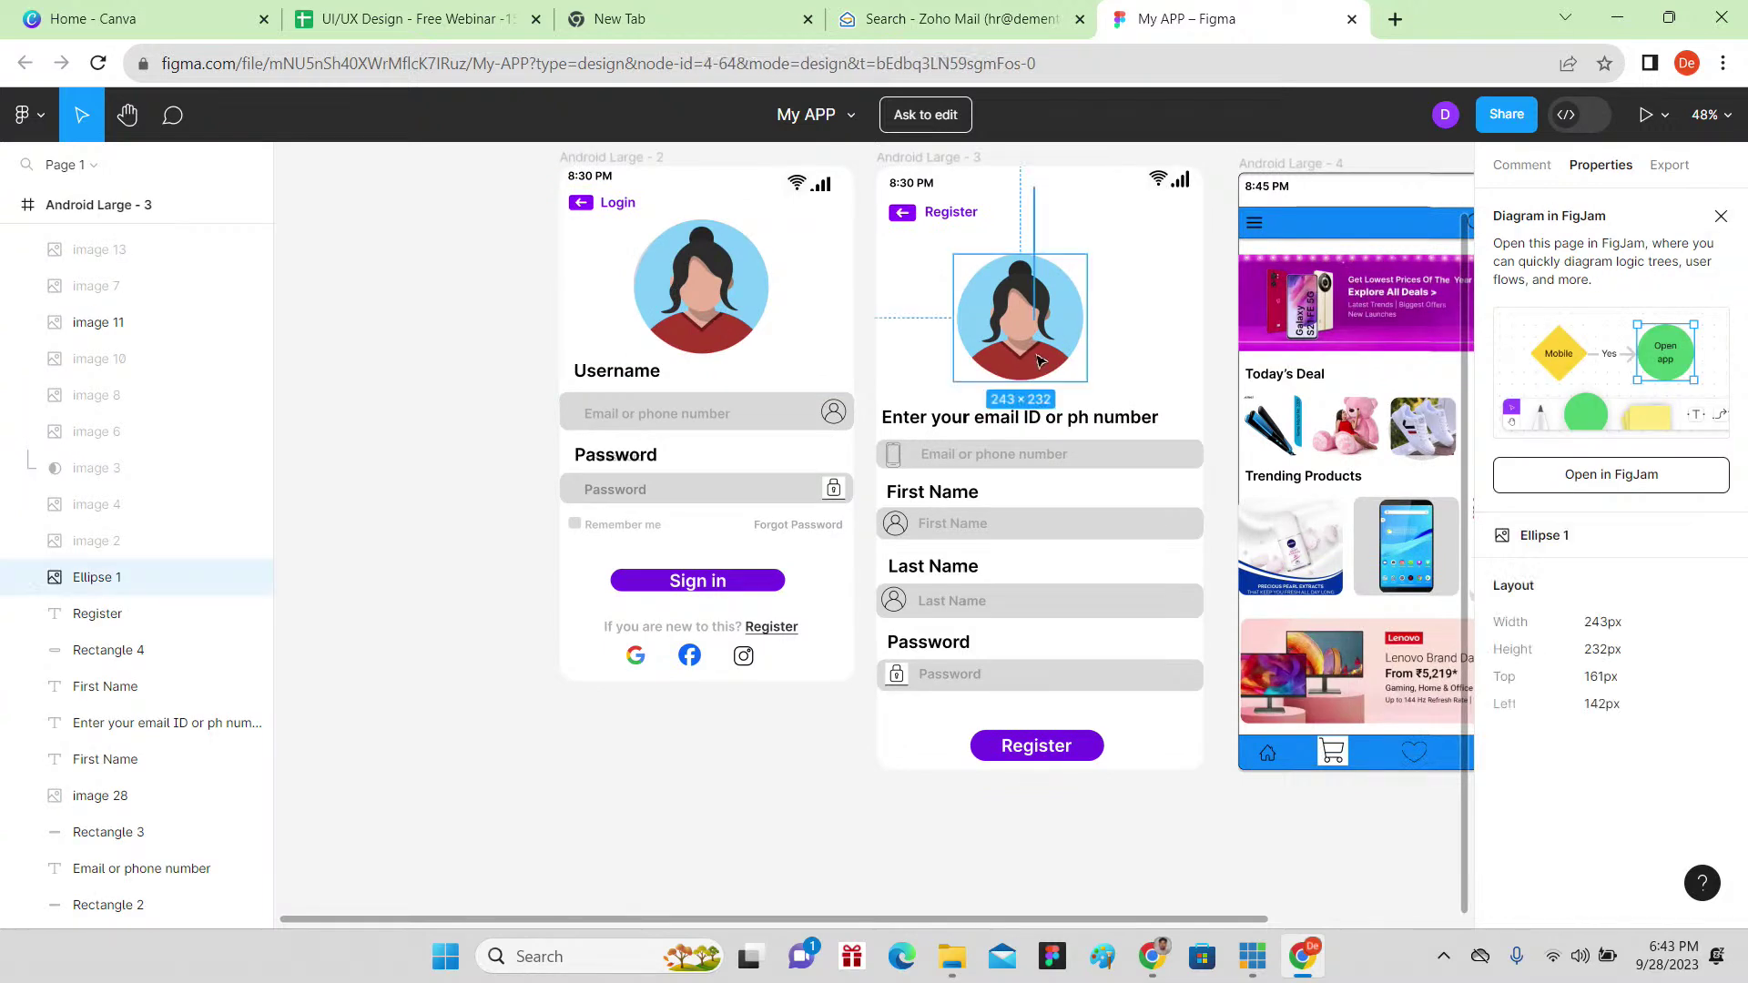
{"action": "left_click", "coordinate": [1041, 186]}
{"action": "left_click_drag", "start_coordinate": [1040, 186], "coordinate": [1040, 328]}
{"action": "left_click_drag", "start_coordinate": [713, 165], "coordinate": [720, 361]}
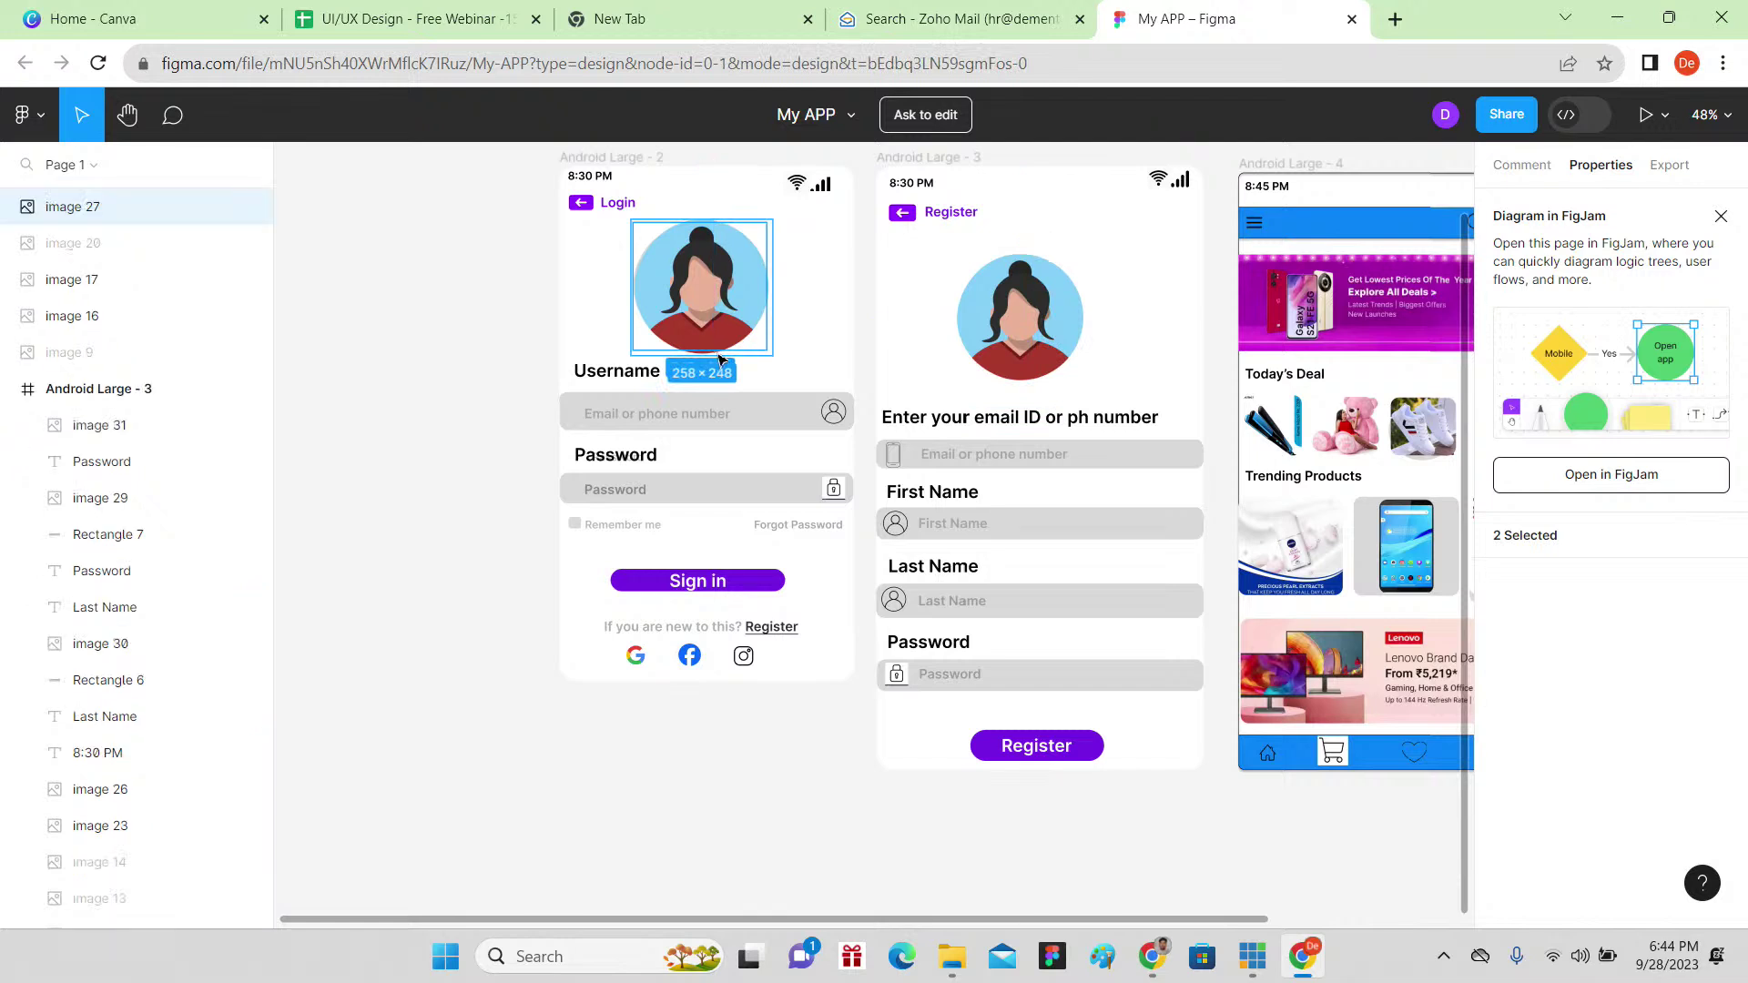
{"action": "left_click", "coordinate": [780, 365]}
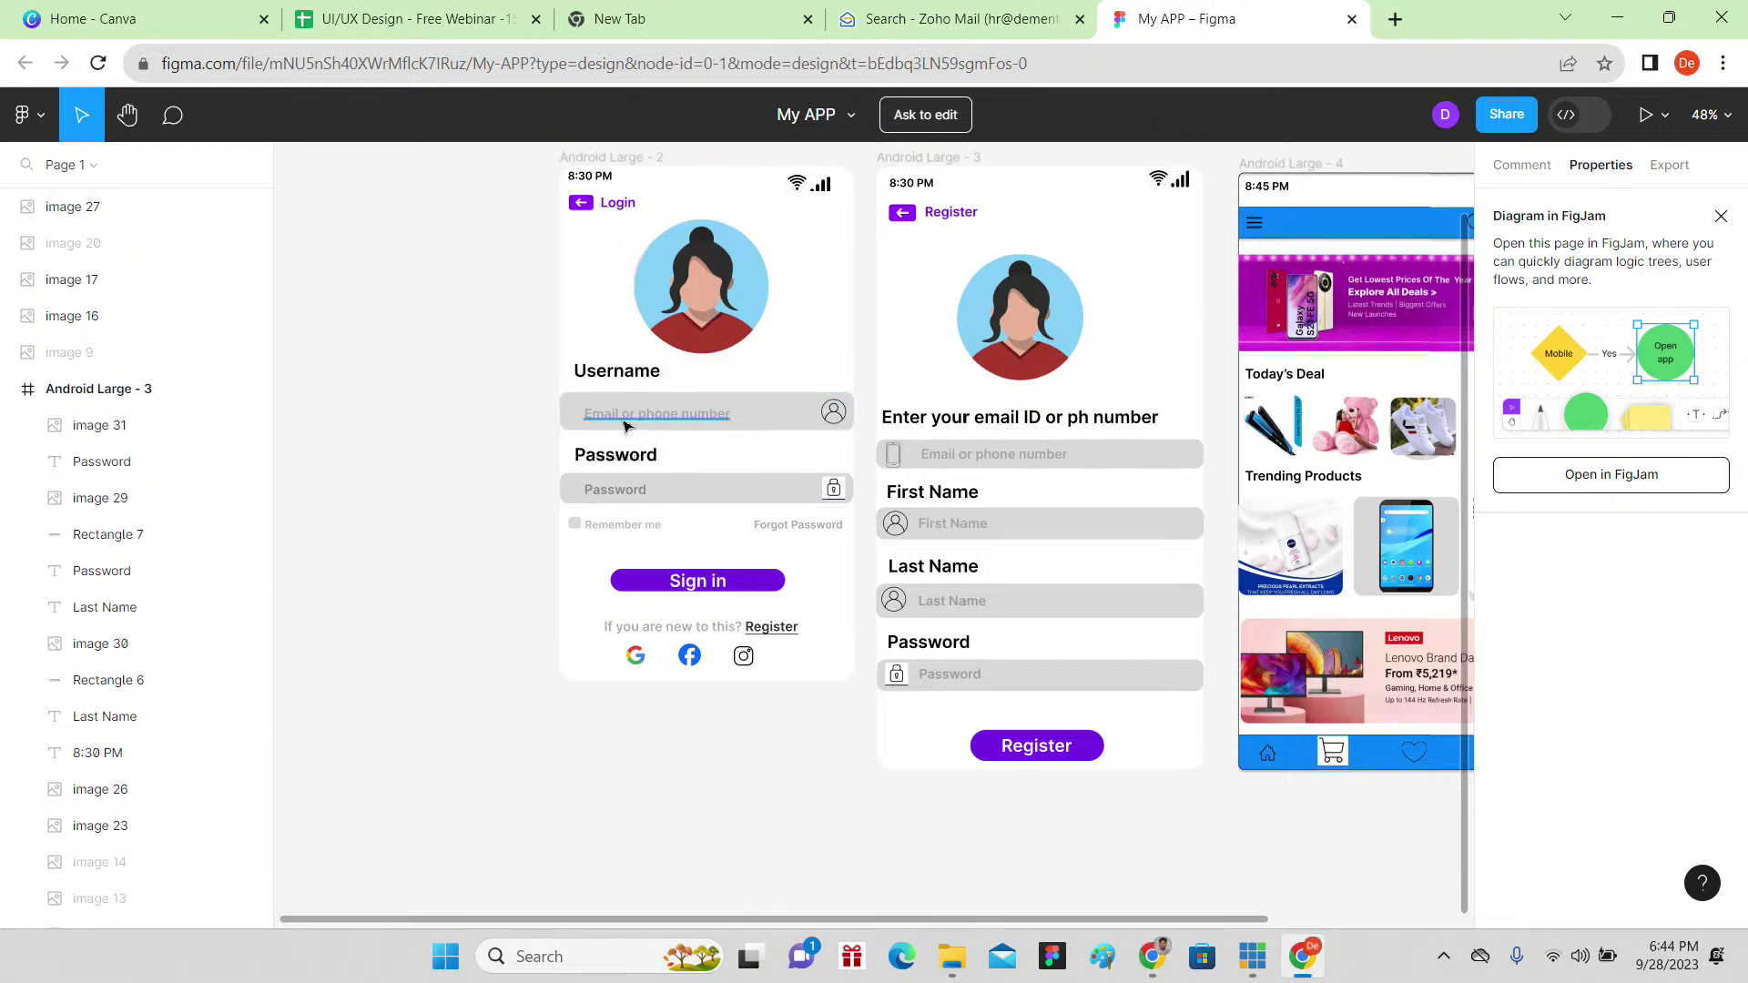
Step: Inspect the sizes and alignment of the input field rectangles on the Login and Register screens
{"action": "left_click_drag", "start_coordinate": [496, 382], "coordinate": [628, 516]}
{"action": "left_click", "coordinate": [565, 500]}
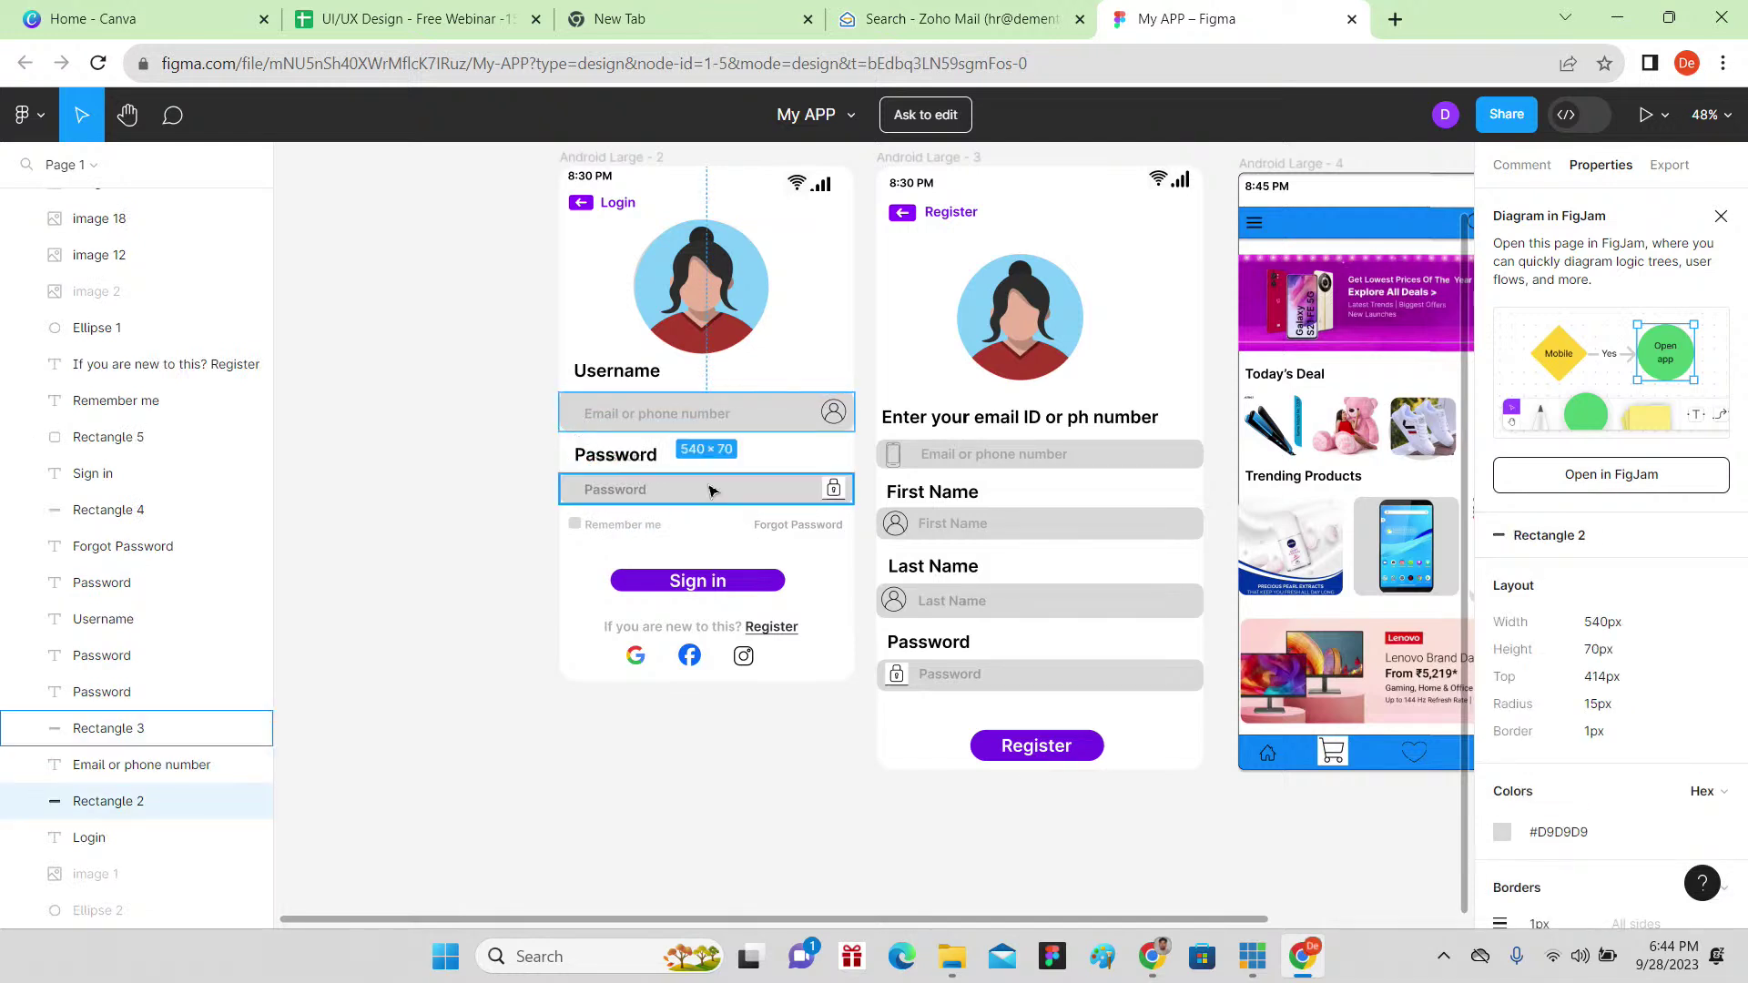
{"action": "left_click", "coordinate": [993, 454]}
{"action": "left_click", "coordinate": [1042, 523]}
{"action": "left_click", "coordinate": [1038, 601]}
{"action": "left_click", "coordinate": [1133, 673]}
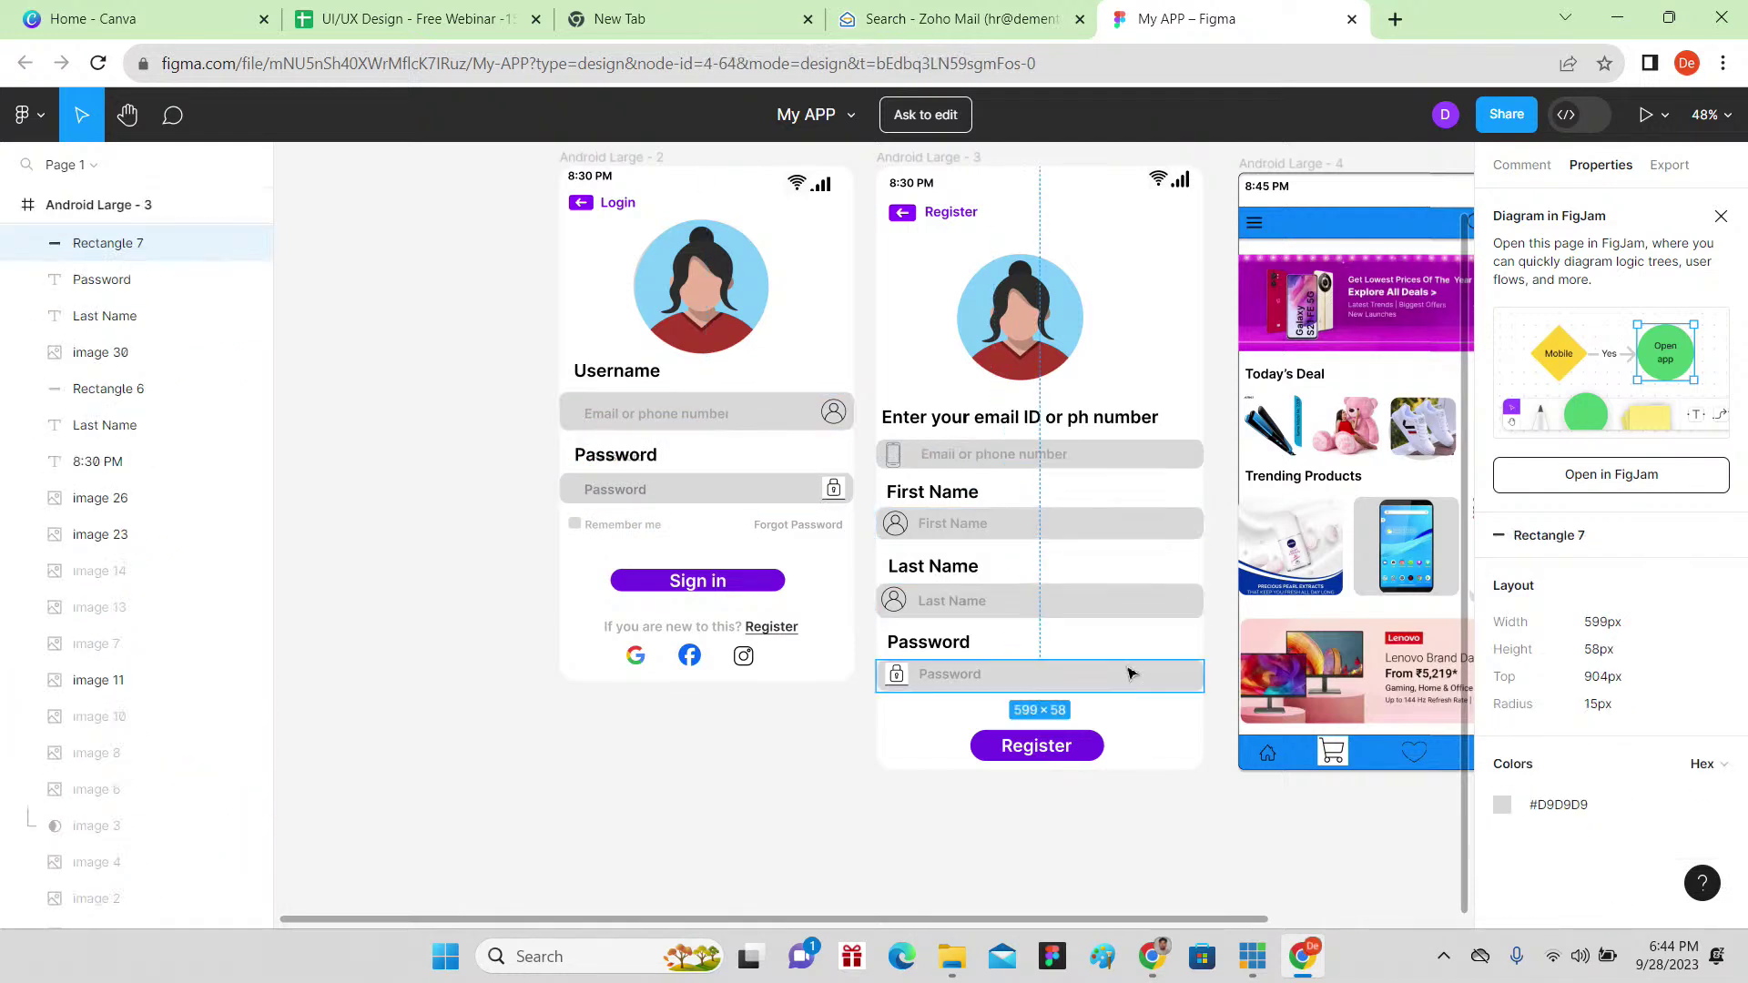
{"action": "left_click_drag", "start_coordinate": [1230, 539], "coordinate": [850, 648]}
{"action": "left_click", "coordinate": [1256, 378]}
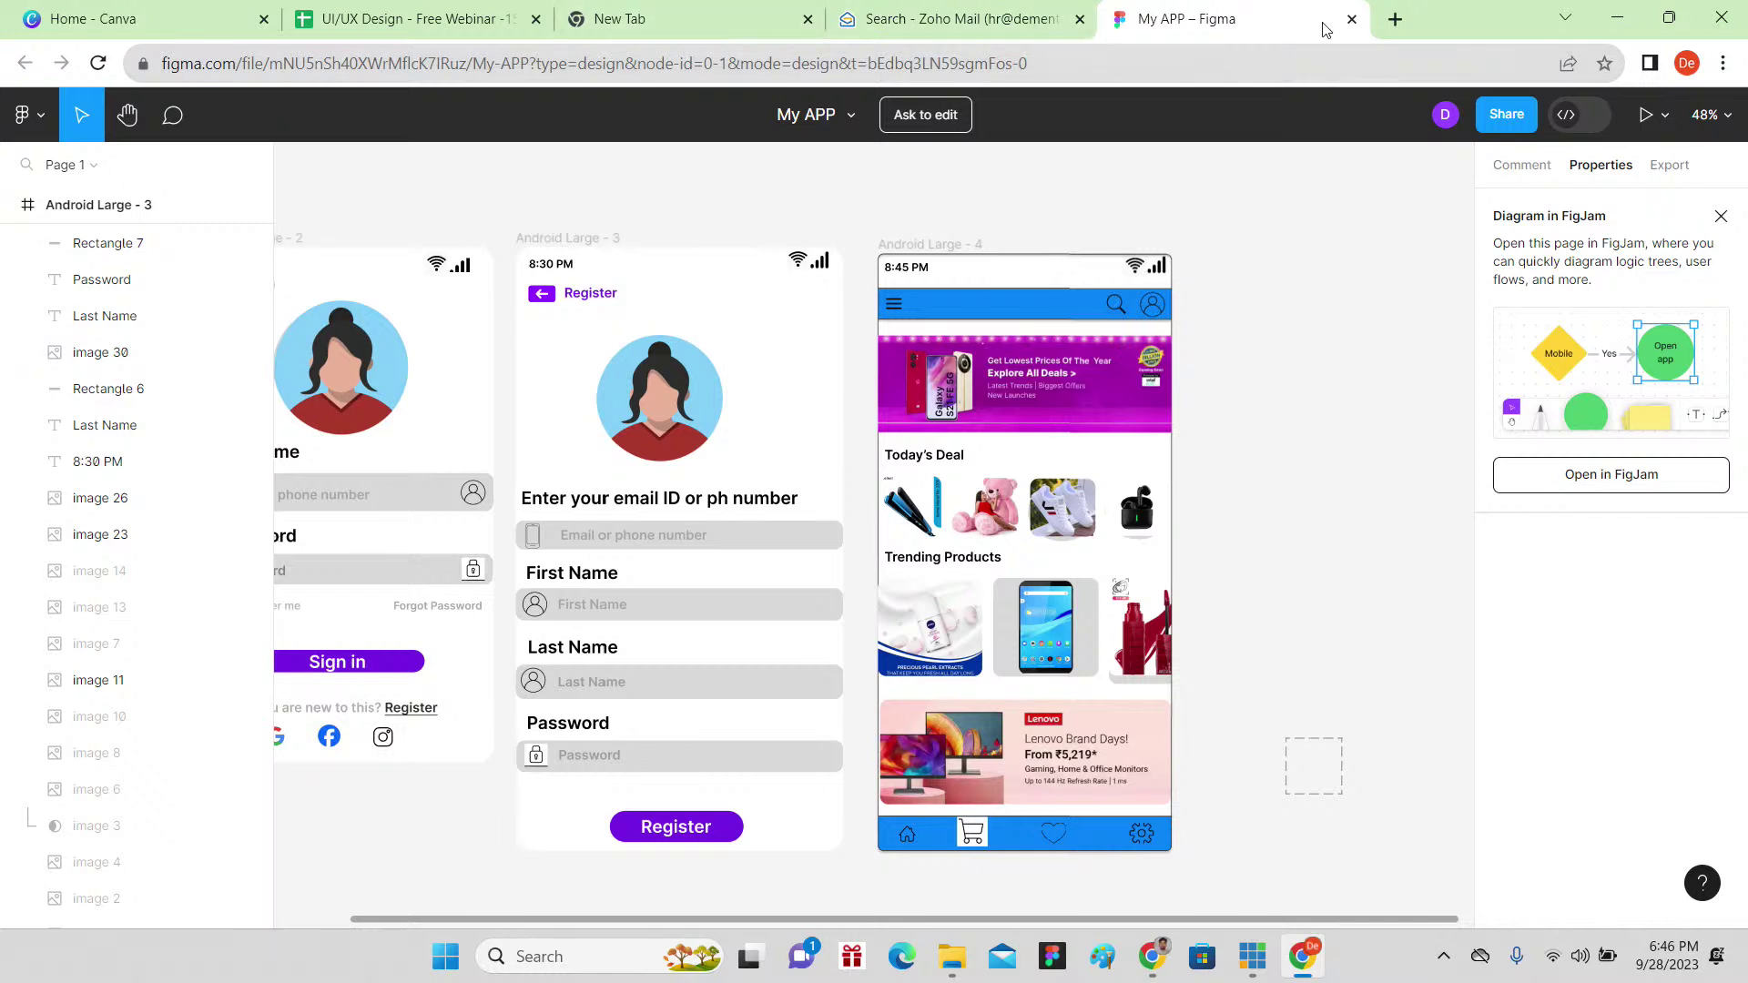
Step: Search Google for "ui/ux intern job description" in a new browser tab and skim the results
{"action": "left_click", "coordinate": [1395, 19]}
{"action": "left_click", "coordinate": [1354, 65]}
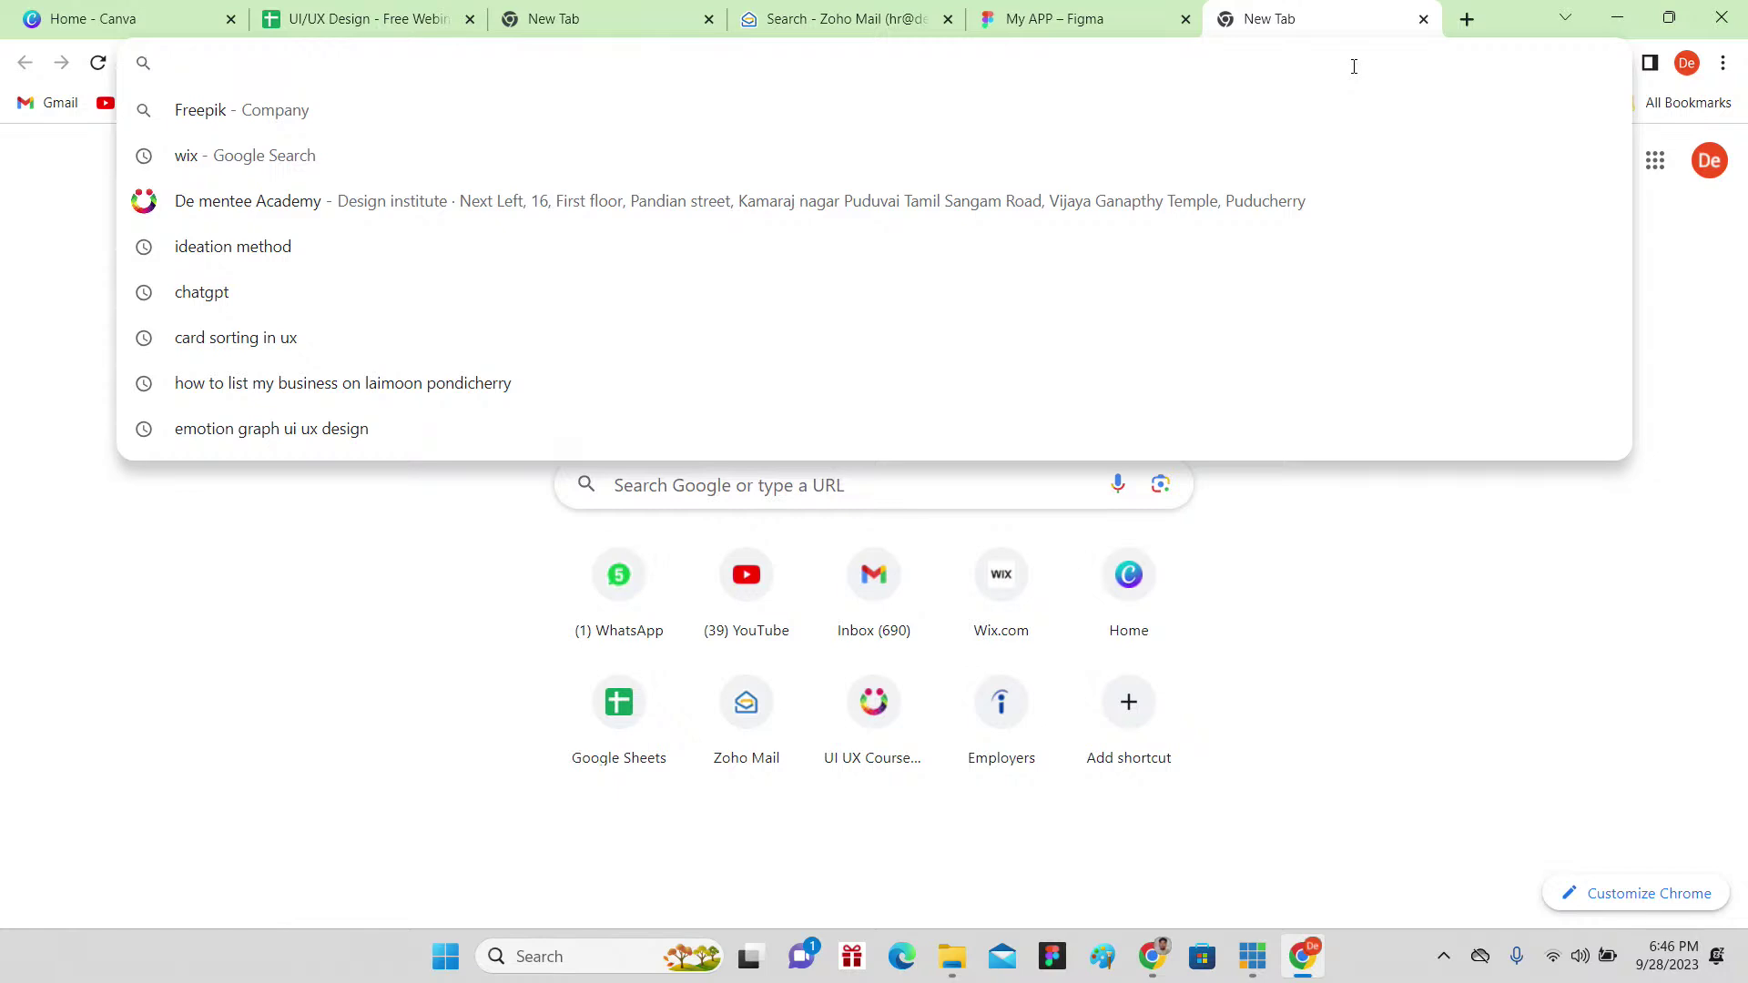
{"action": "type", "text": "UI"}
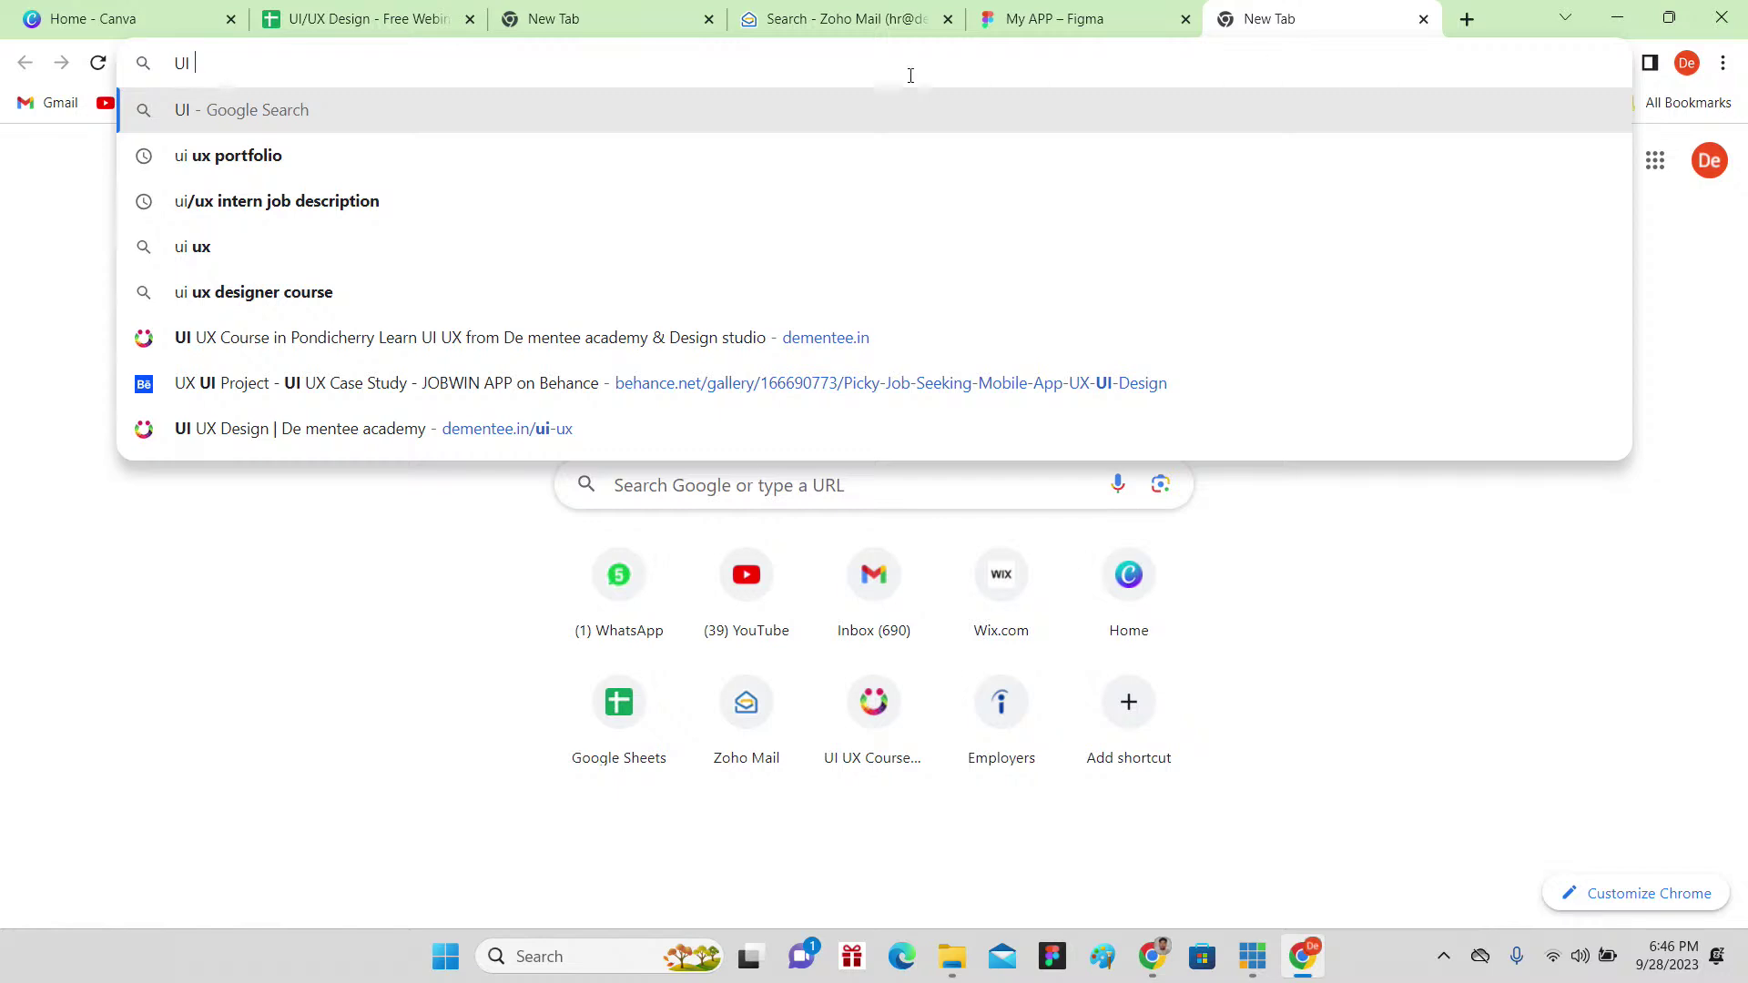
{"action": "left_click", "coordinate": [485, 217]}
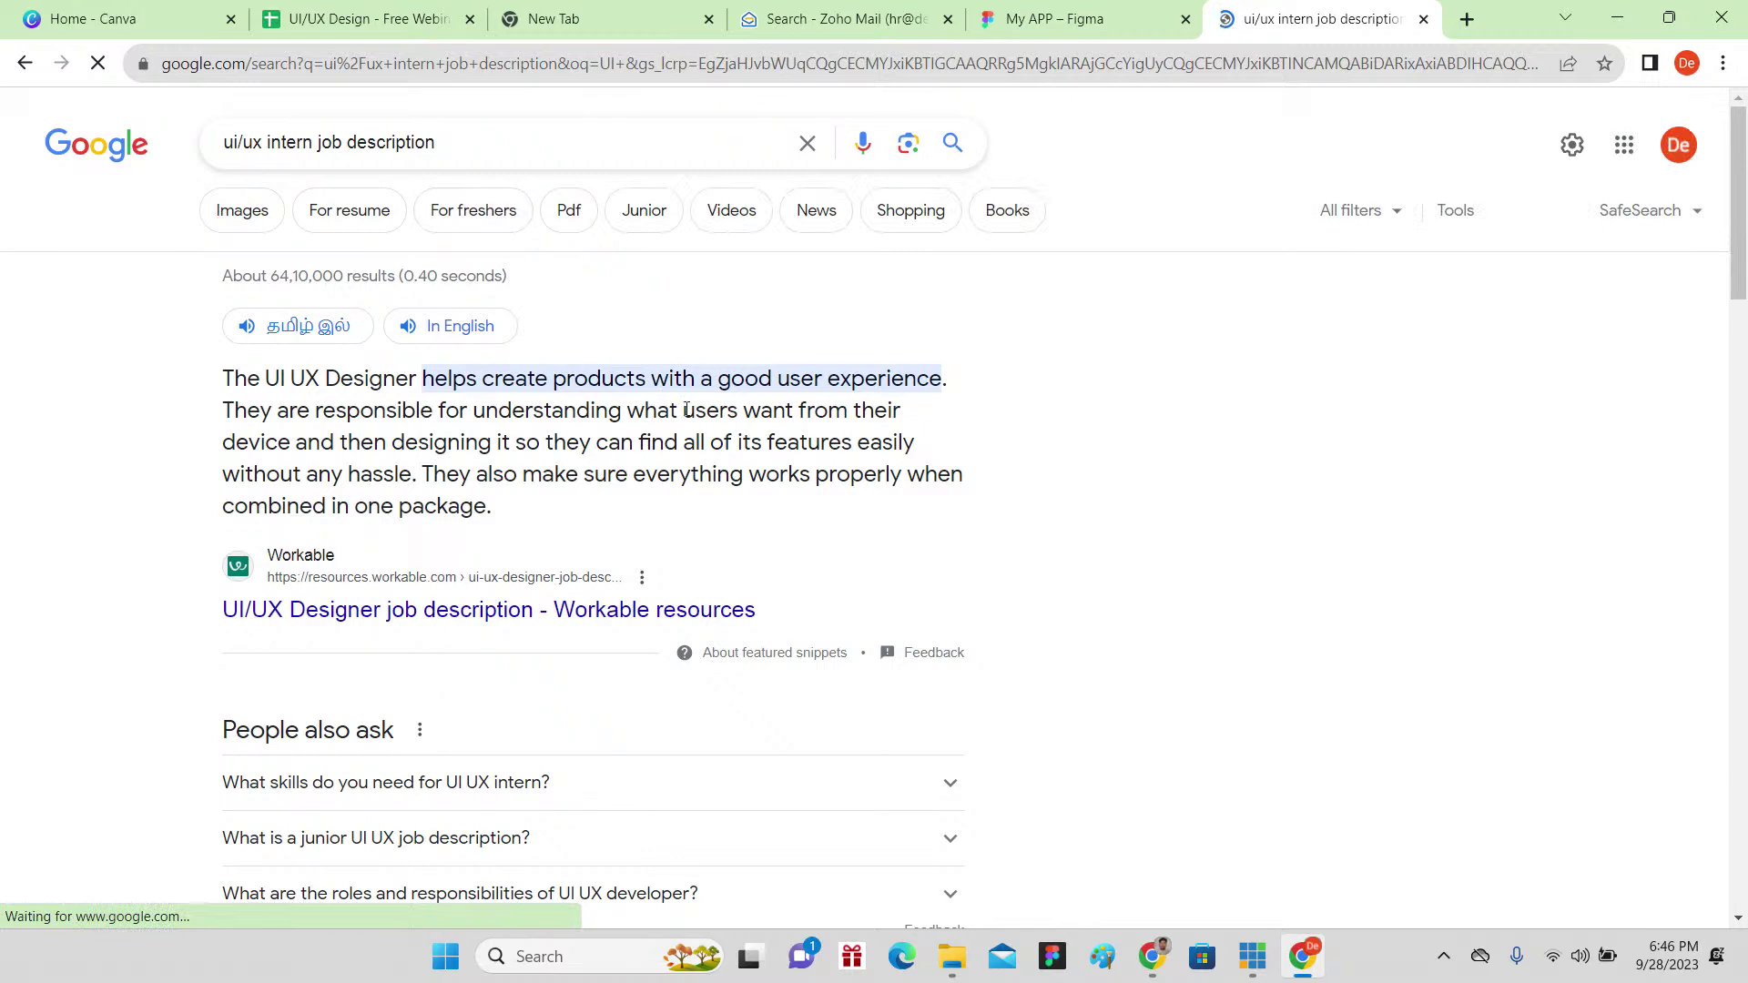
{"action": "scroll", "coordinate": [685, 439], "scroll_direction": "down", "scroll_amount": 3}
{"action": "scroll", "coordinate": [685, 439], "scroll_direction": "up", "scroll_amount": 3}
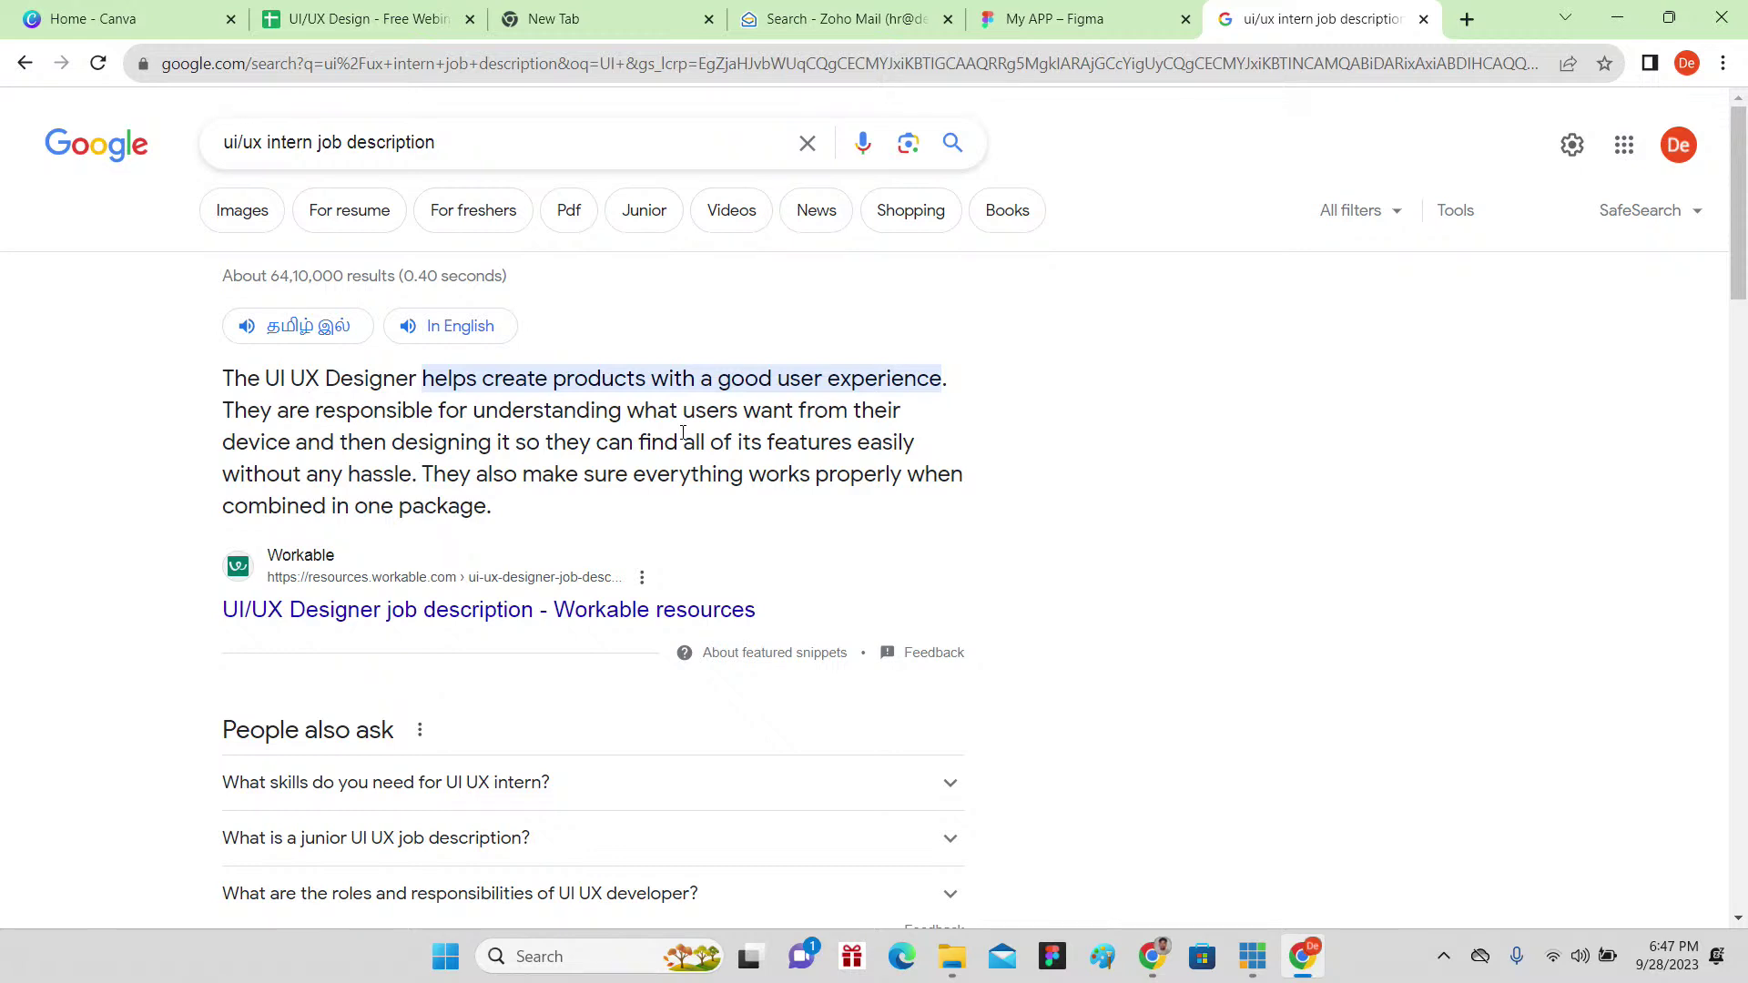
Step: Open Workable's UI/UX Designer job description result in a separate tab and switch to it
{"action": "scroll", "coordinate": [683, 433], "scroll_direction": "down", "scroll_amount": 1}
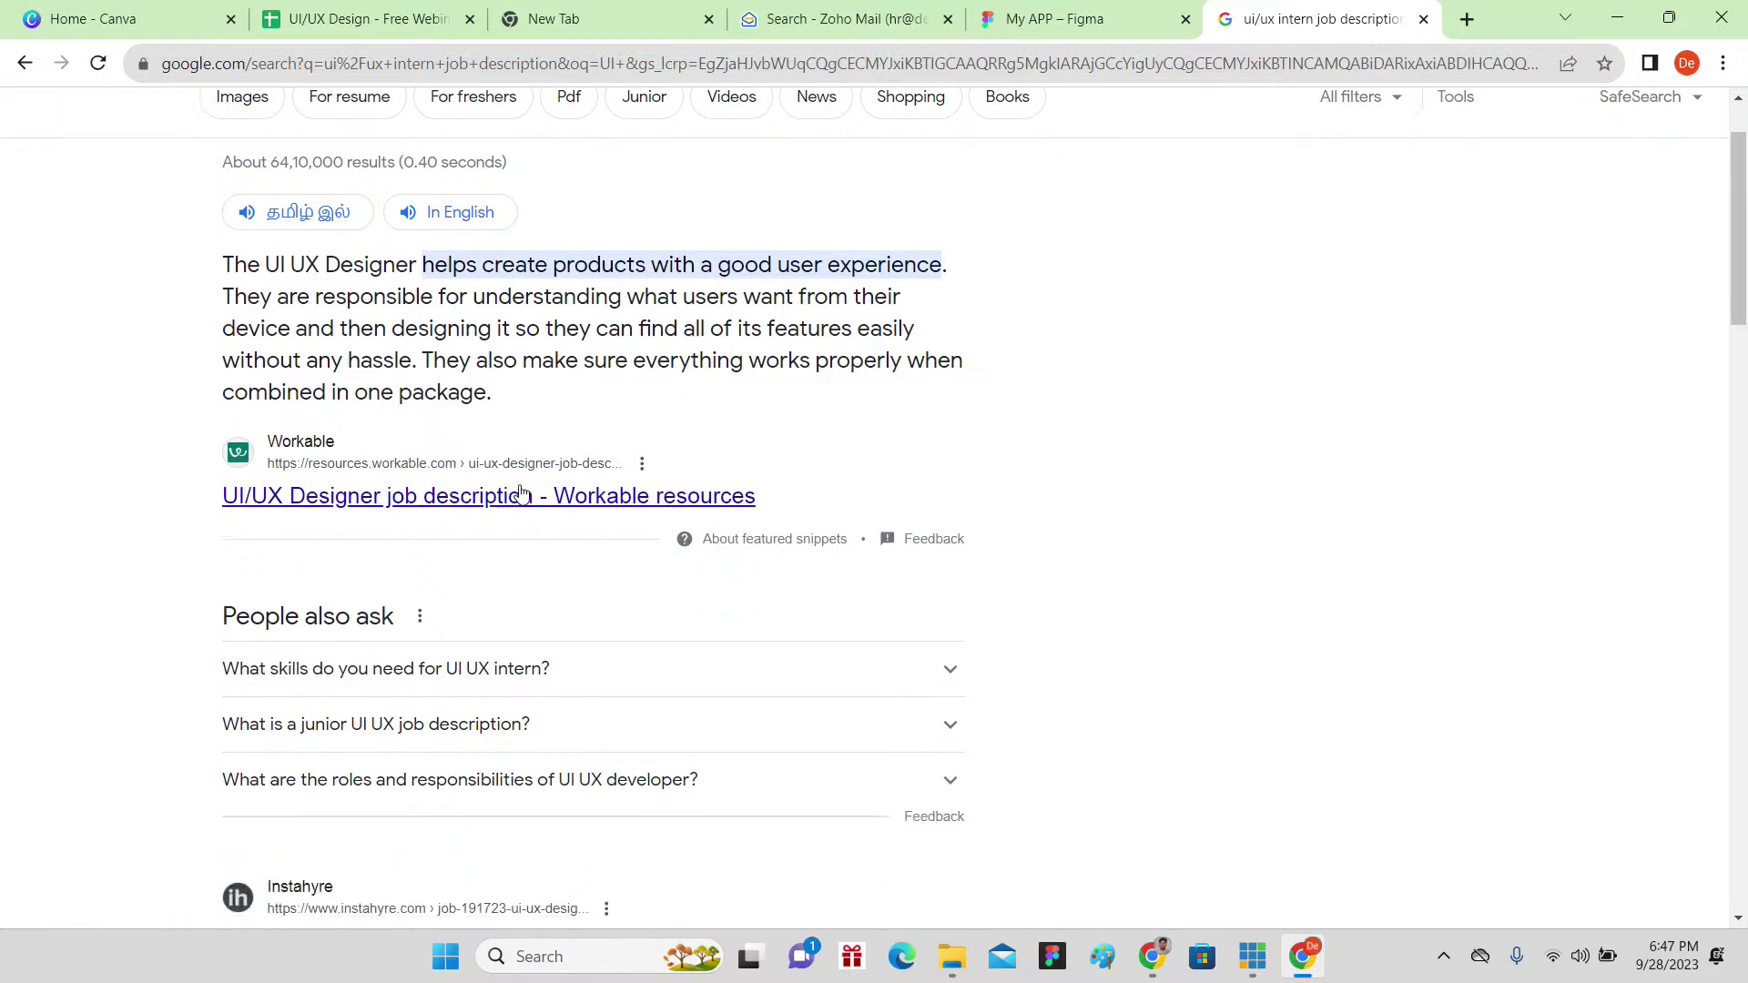
{"action": "right_click", "coordinate": [489, 502]}
{"action": "left_click", "coordinate": [531, 516]}
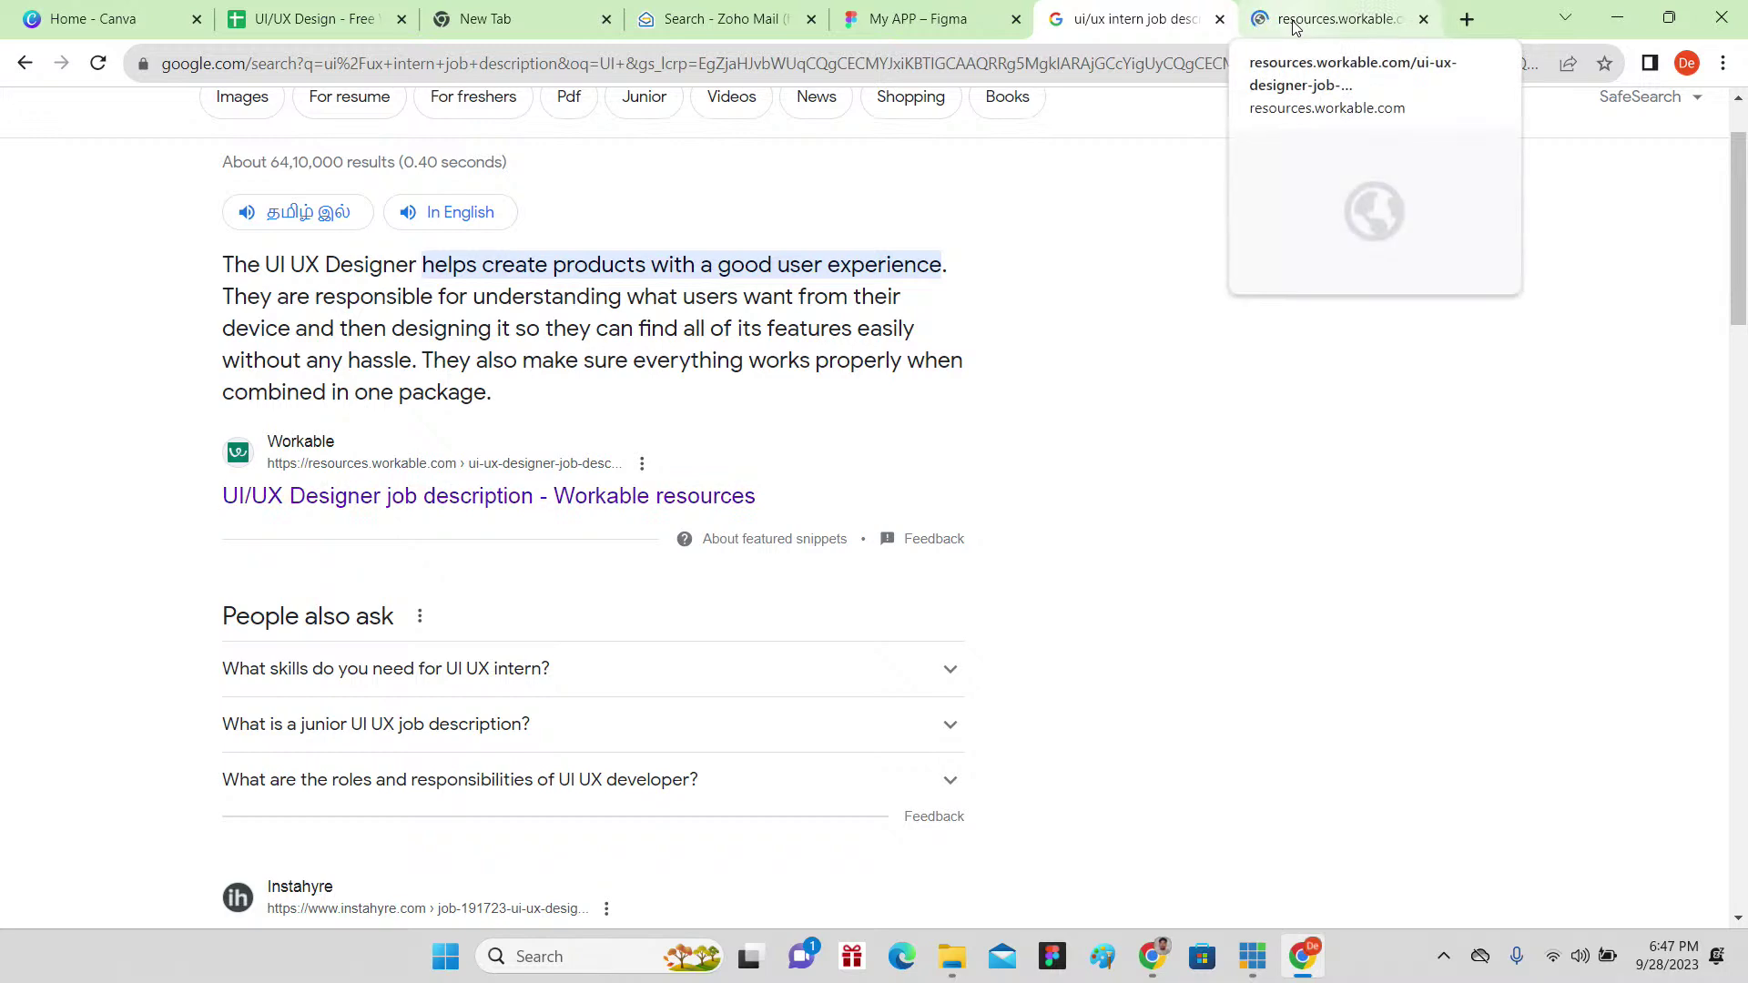
{"action": "left_click", "coordinate": [1297, 25]}
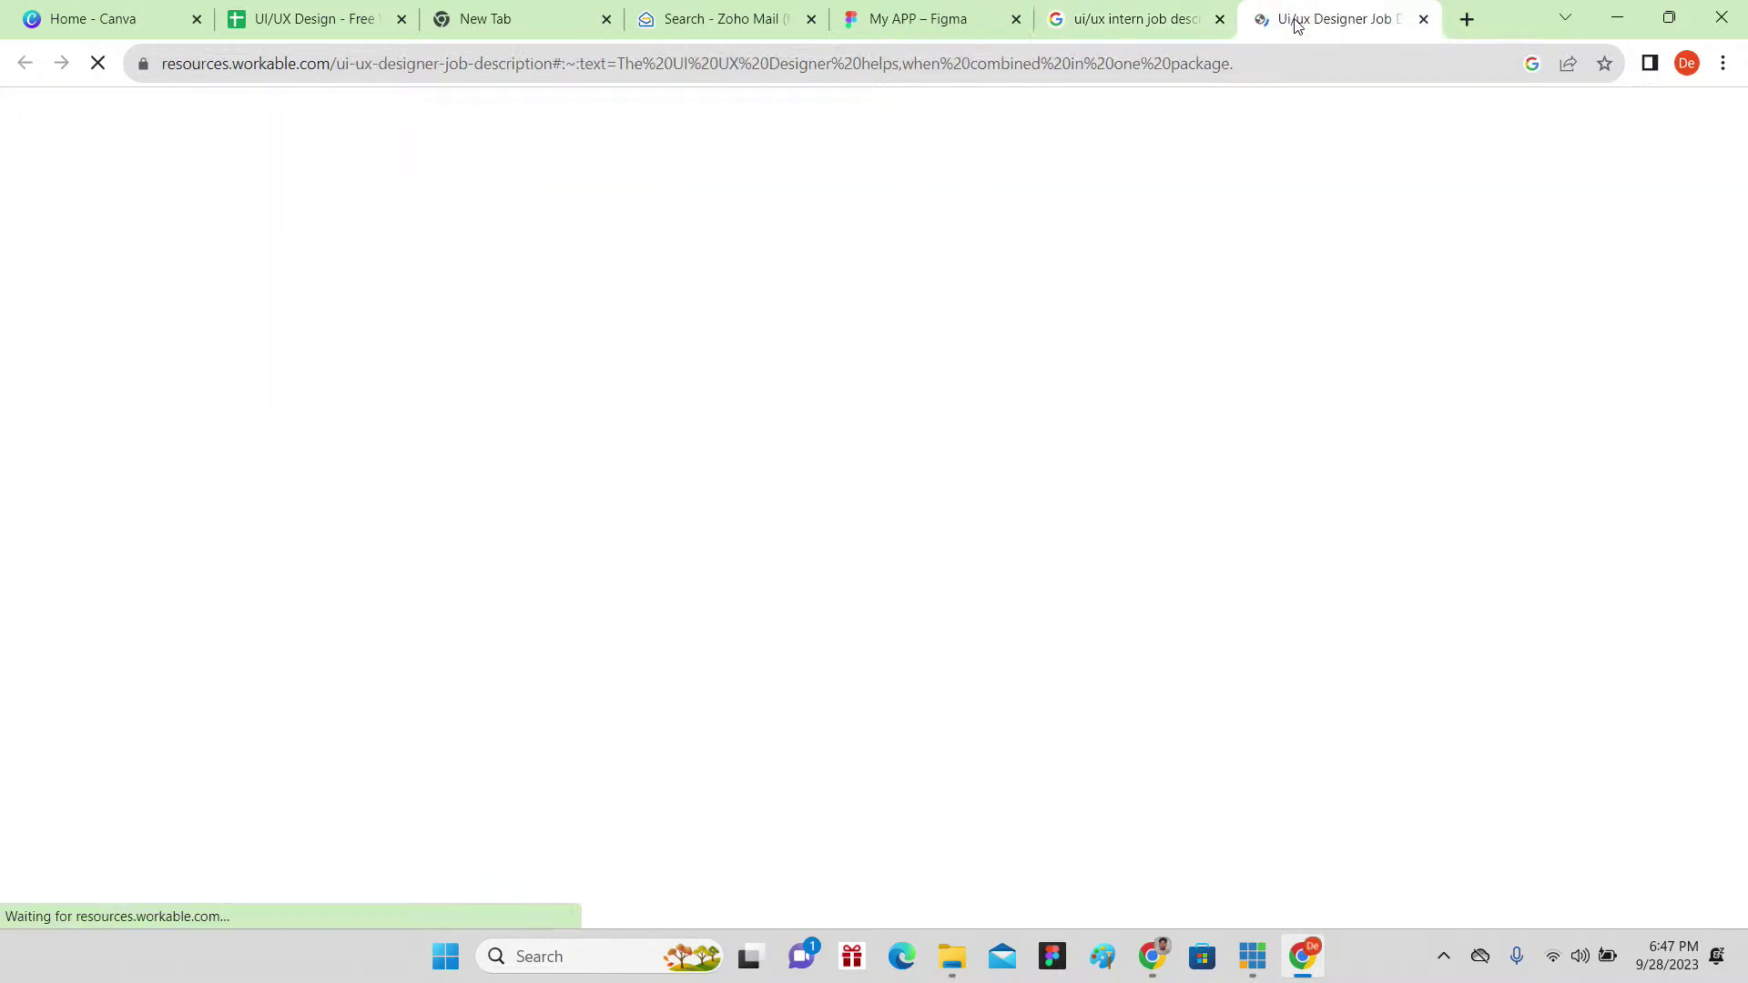
Step: Read through the responsibilities, requirements and skills sections of the Workable UI/UX Designer job description
{"action": "scroll", "coordinate": [808, 510], "scroll_direction": "down", "scroll_amount": 8}
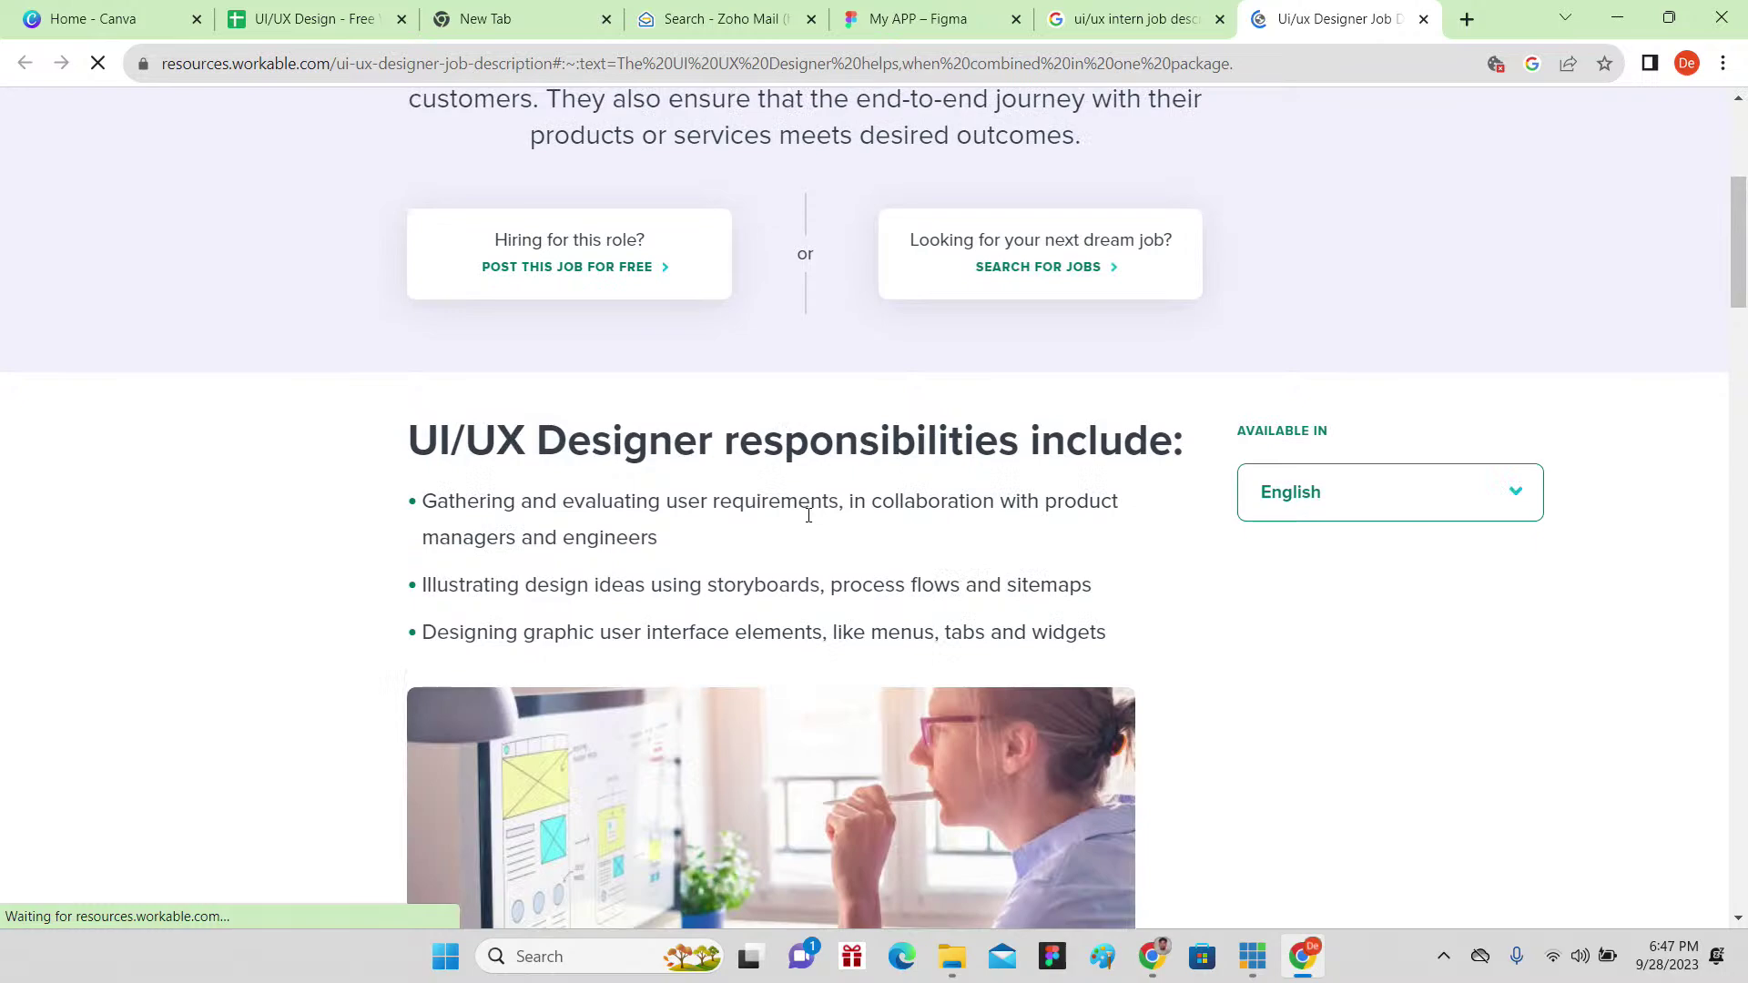
{"action": "scroll", "coordinate": [808, 522], "scroll_direction": "down", "scroll_amount": 8}
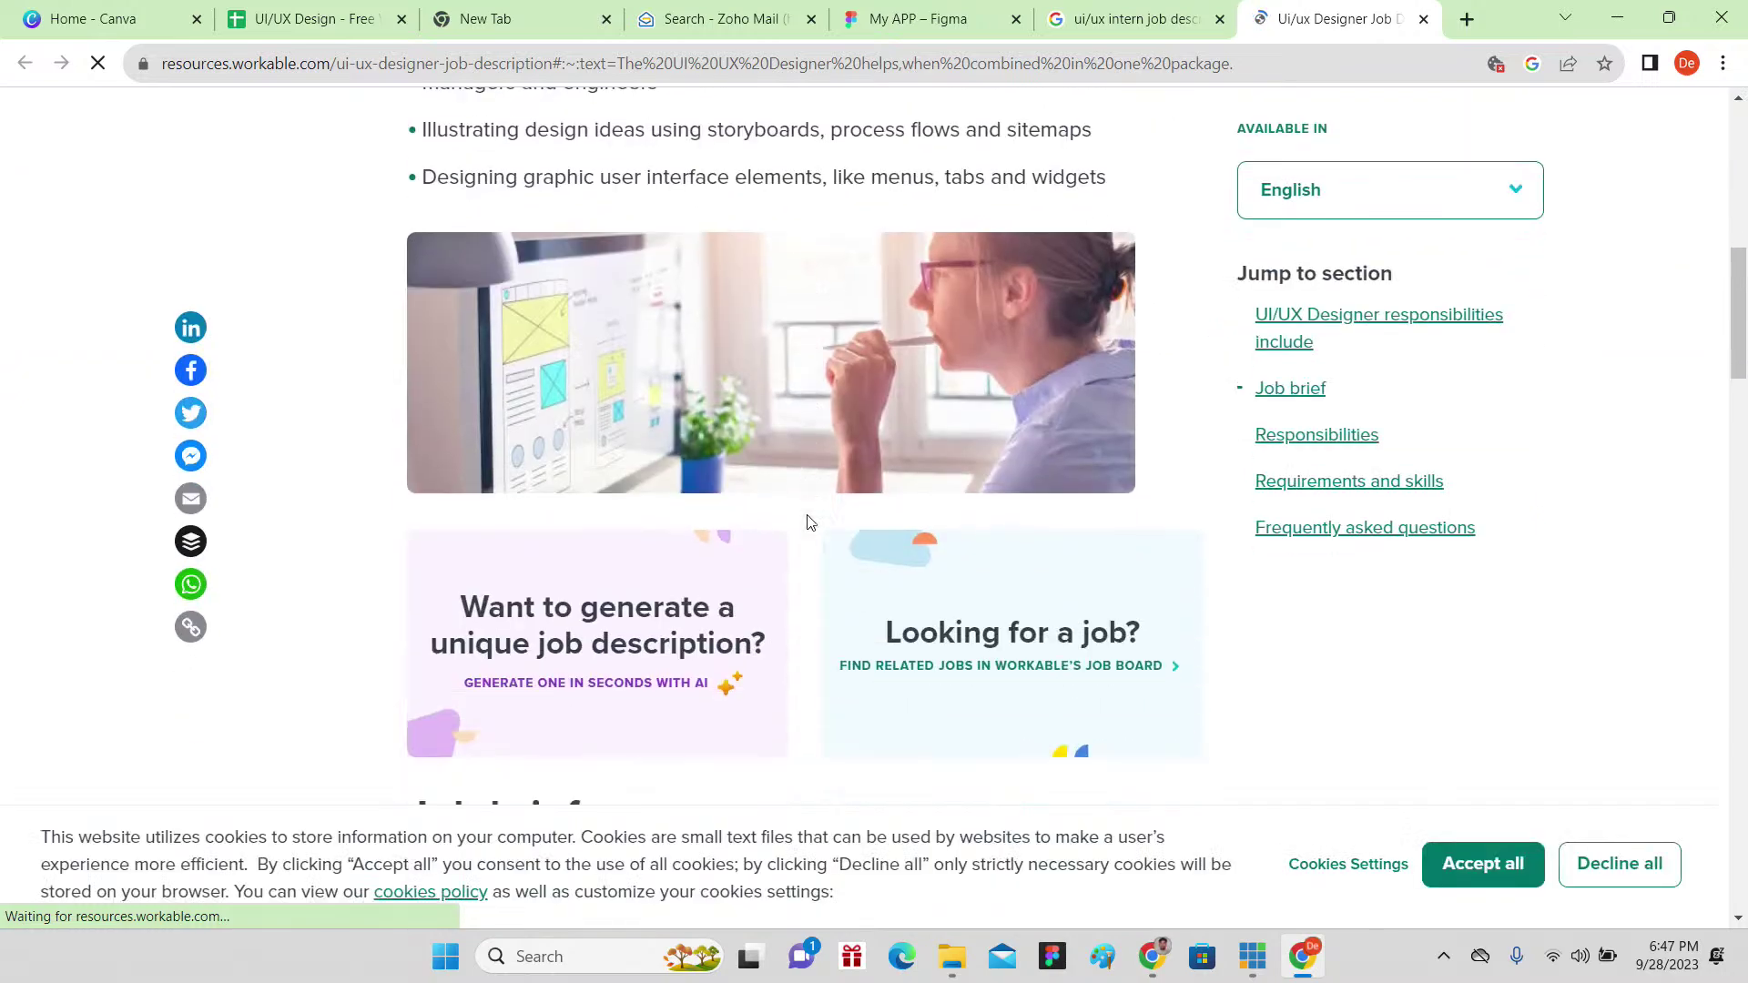
{"action": "scroll", "coordinate": [808, 510], "scroll_direction": "down", "scroll_amount": 7}
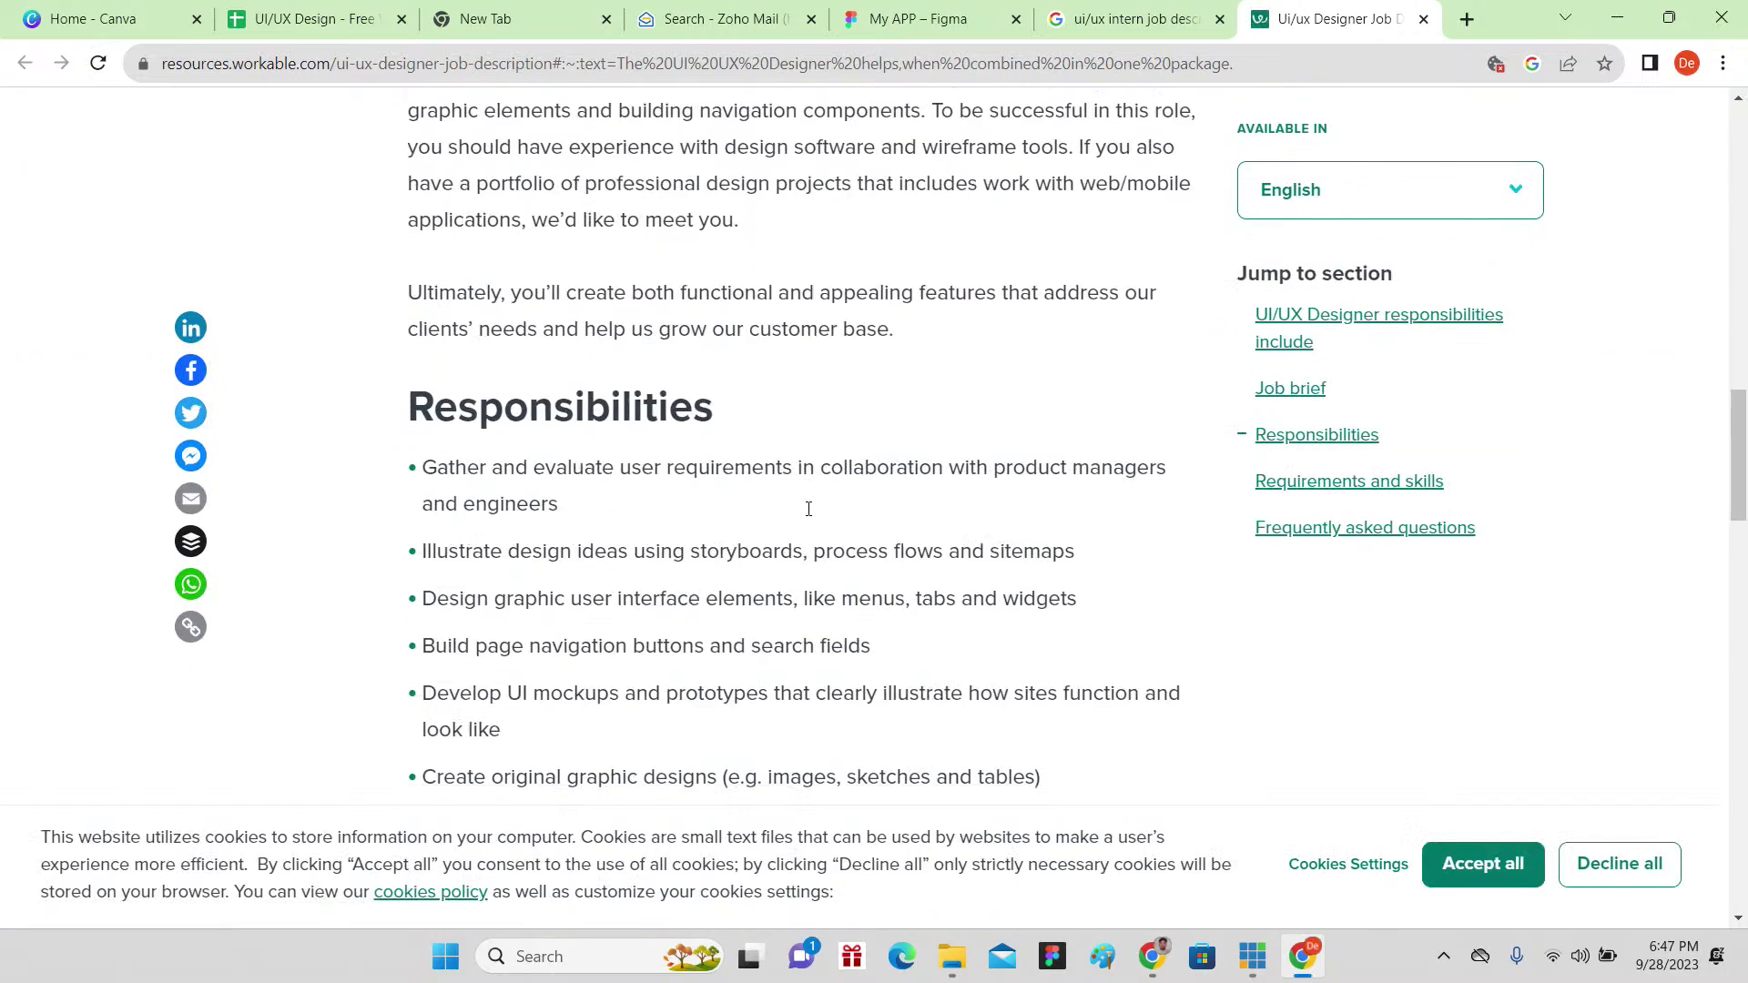
{"action": "scroll", "coordinate": [808, 512], "scroll_direction": "down", "scroll_amount": 8}
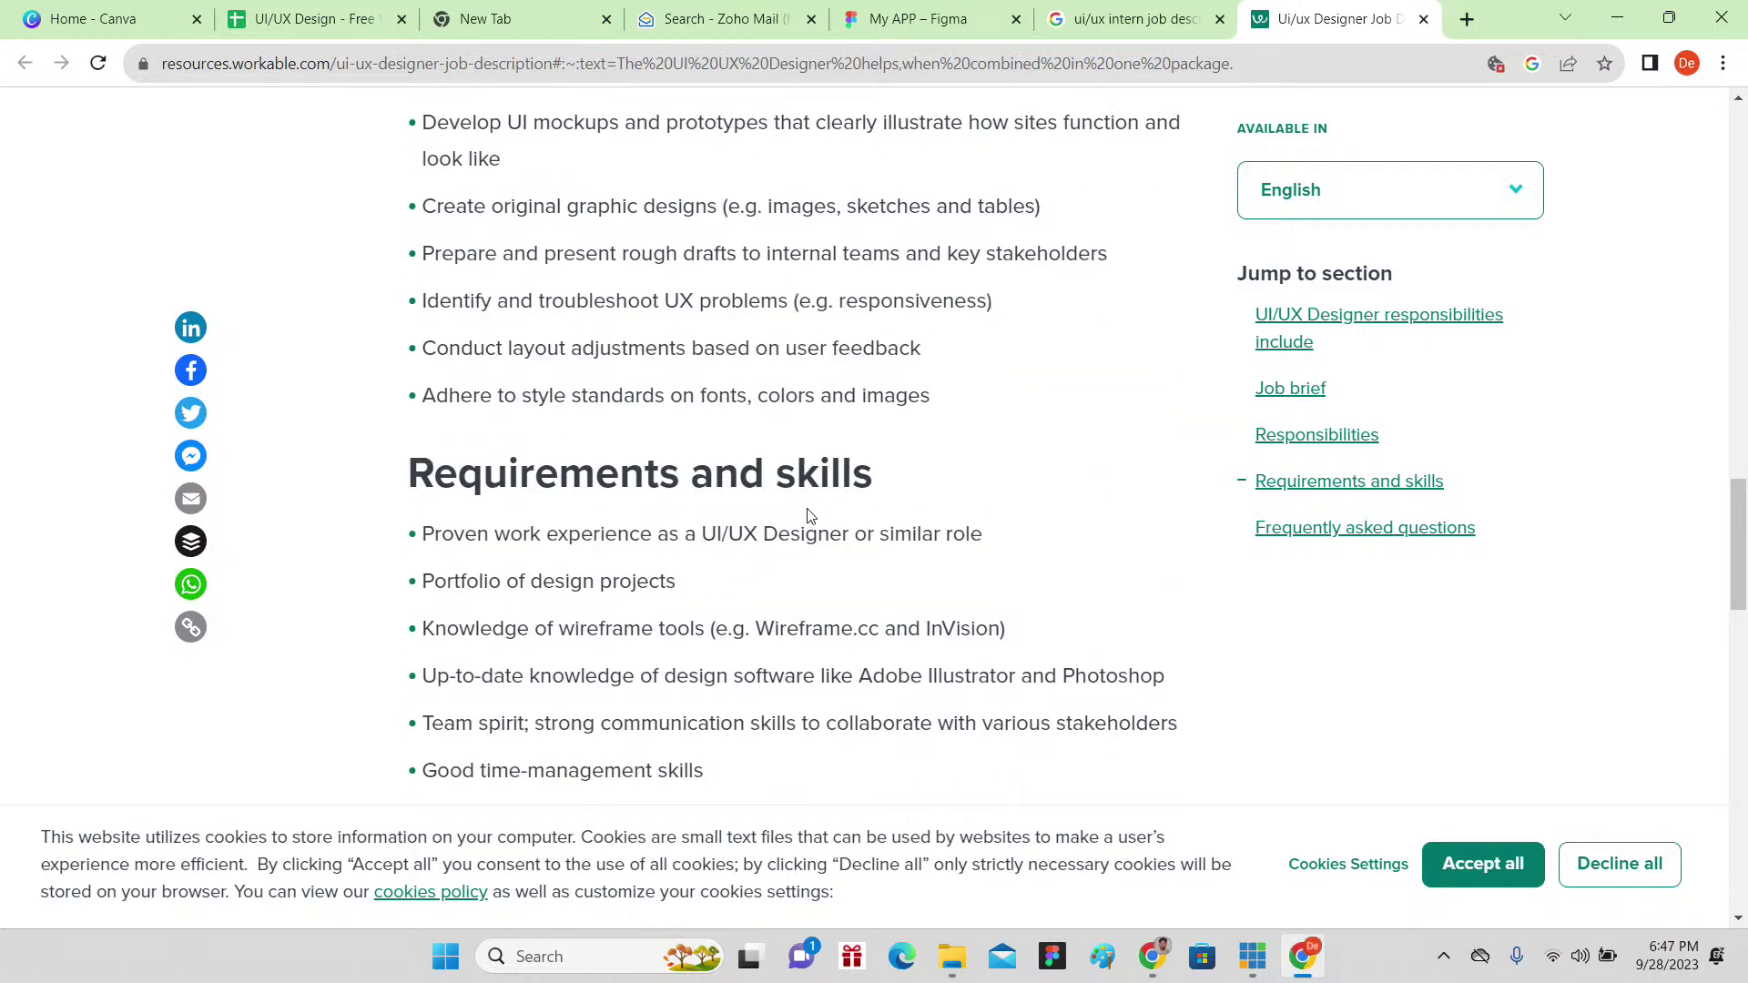
{"action": "scroll", "coordinate": [808, 506], "scroll_direction": "down", "scroll_amount": 8}
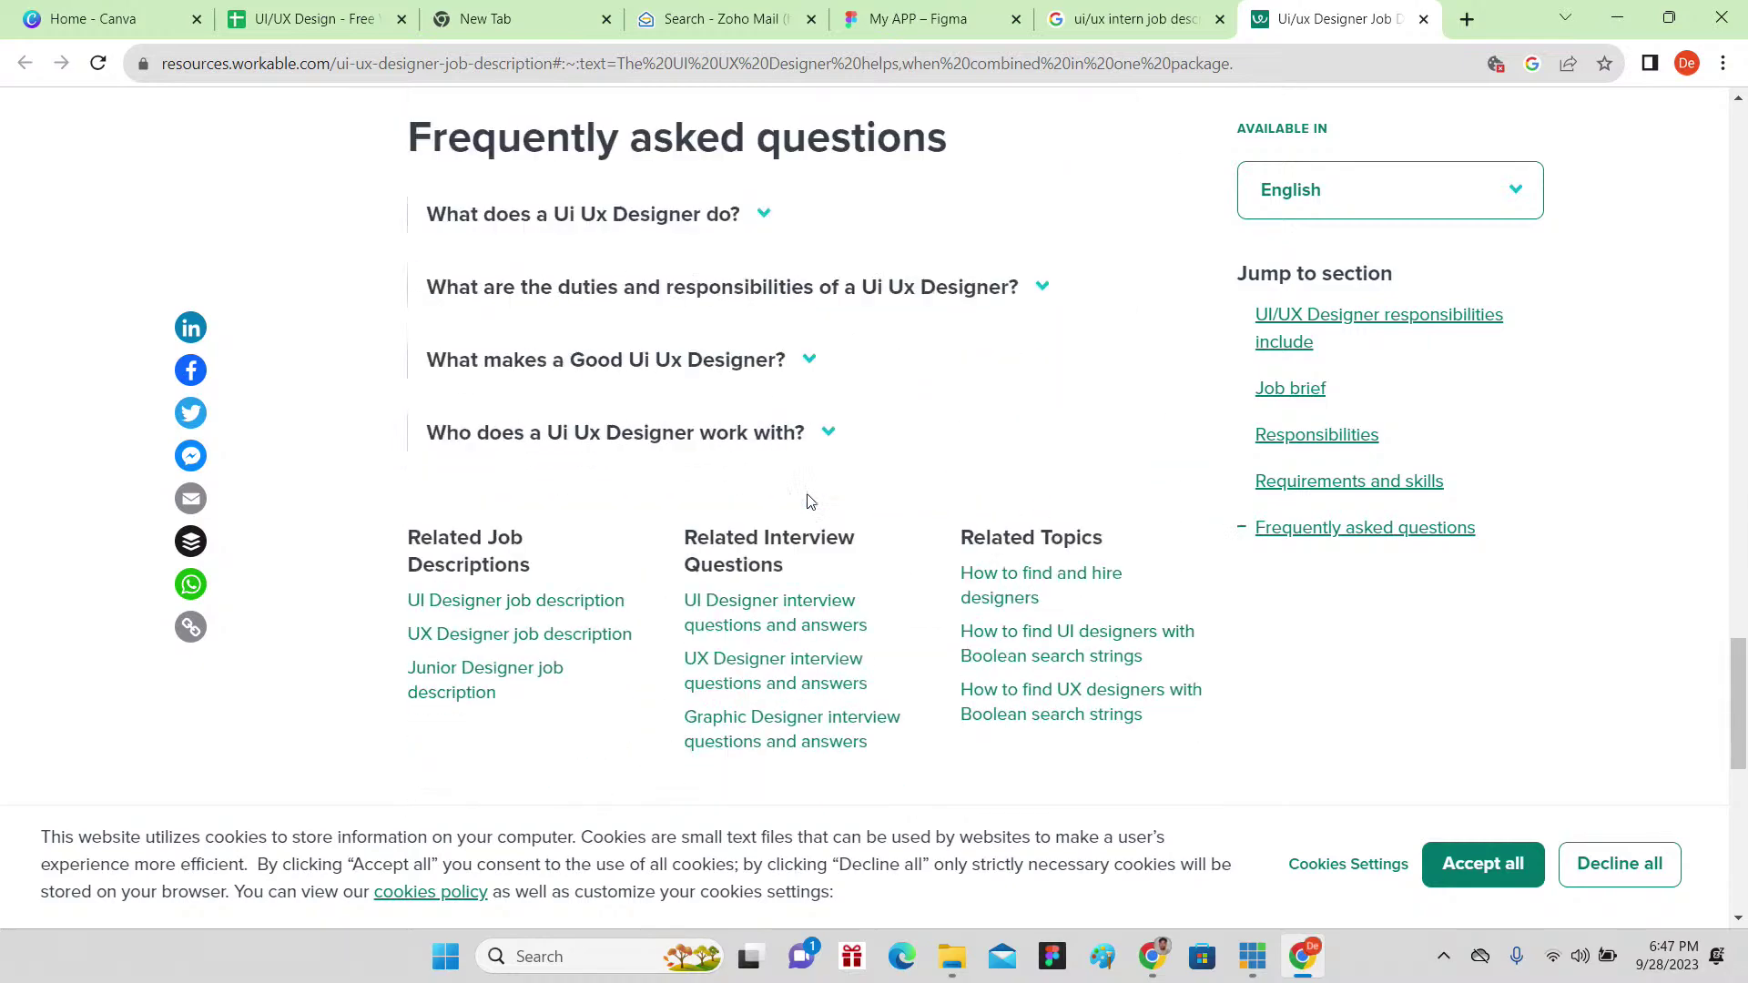
{"action": "scroll", "coordinate": [808, 503], "scroll_direction": "up", "scroll_amount": 12}
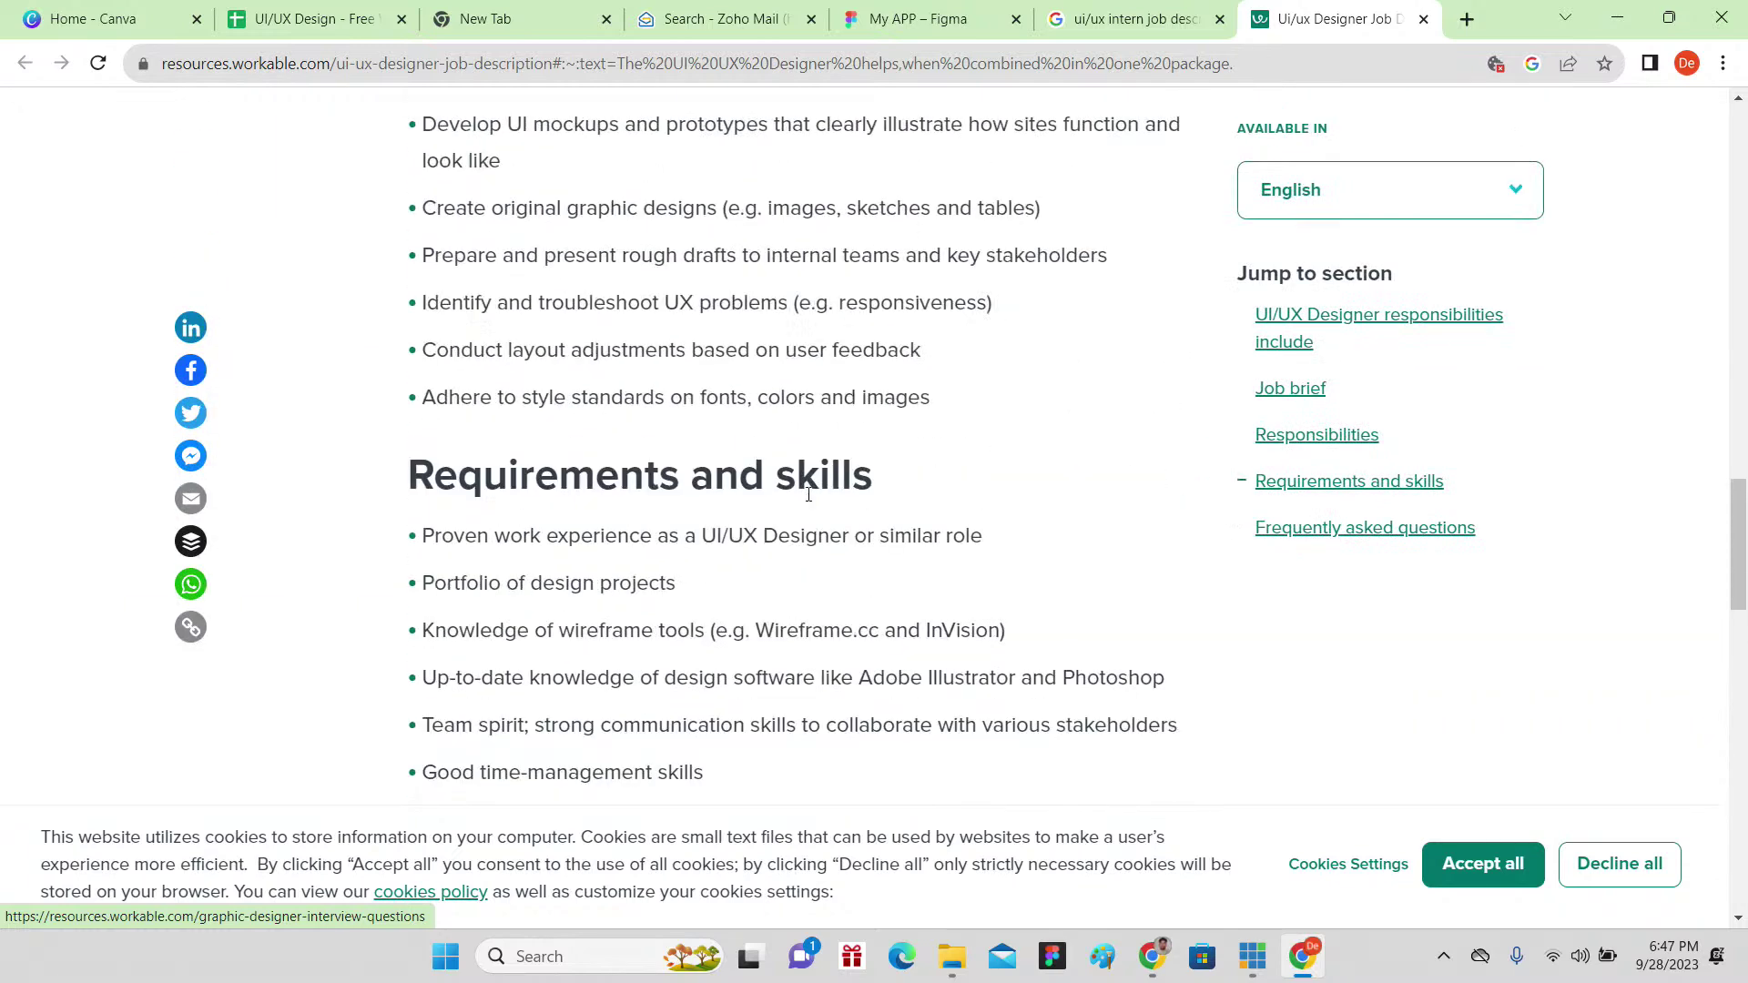
{"action": "scroll", "coordinate": [808, 492], "scroll_direction": "up", "scroll_amount": 5}
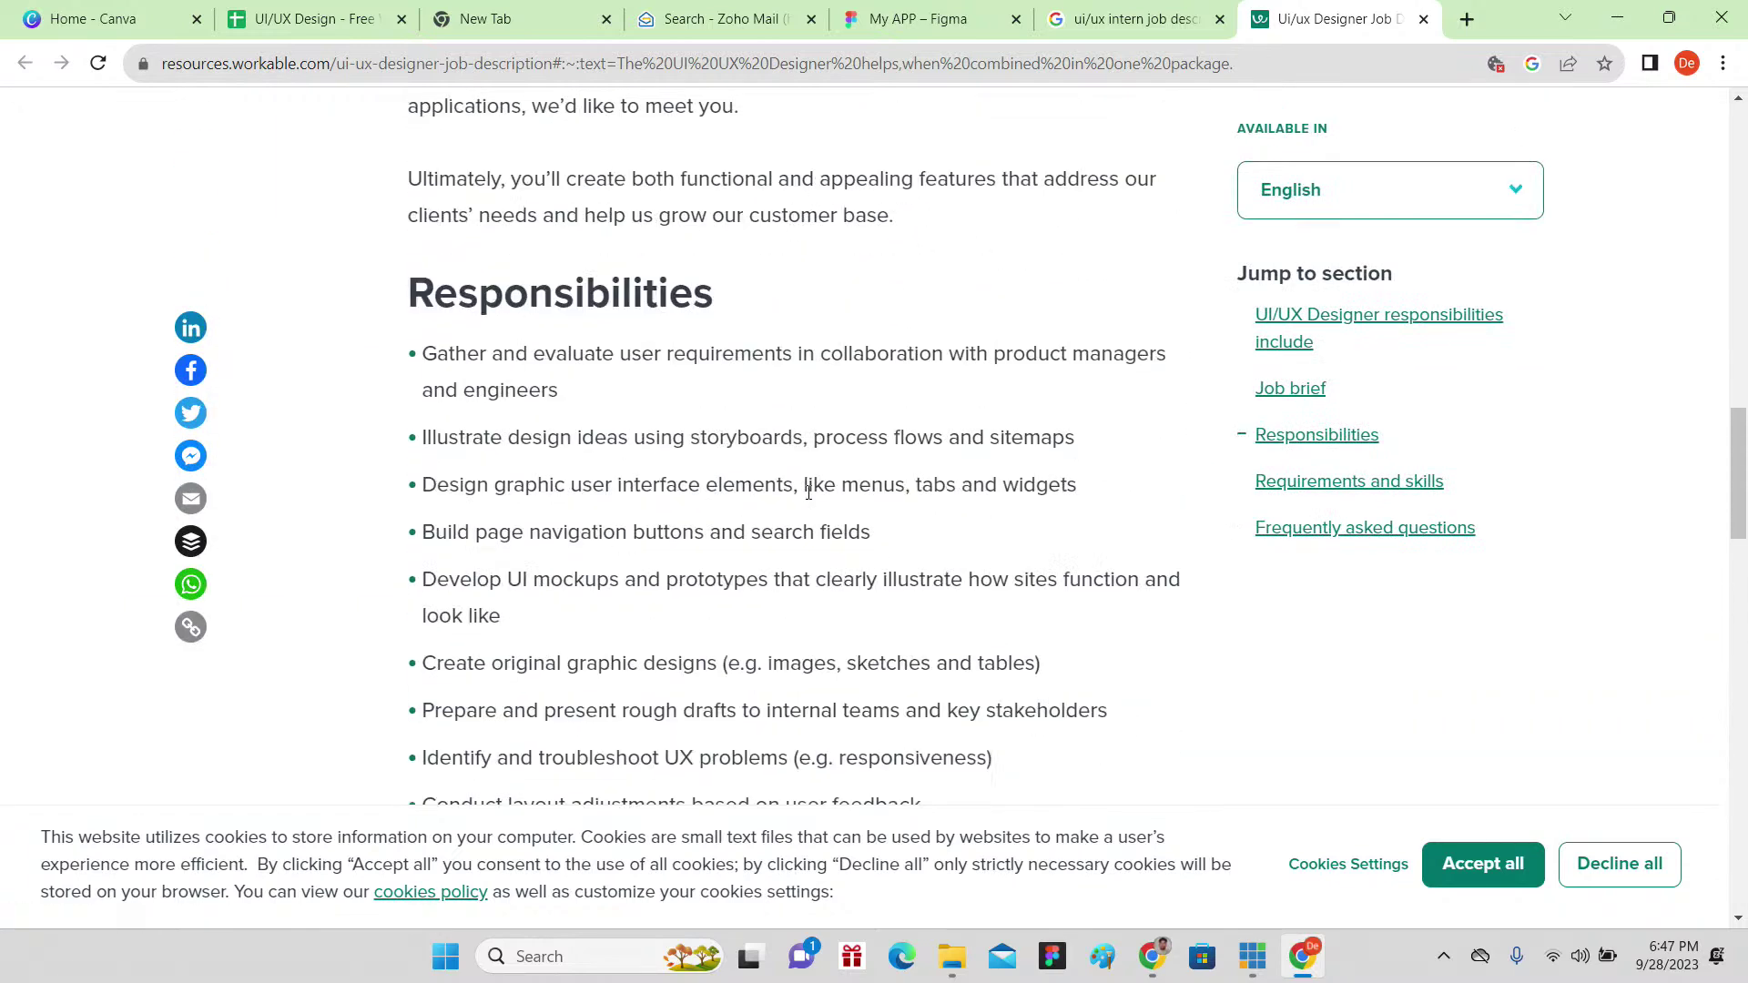